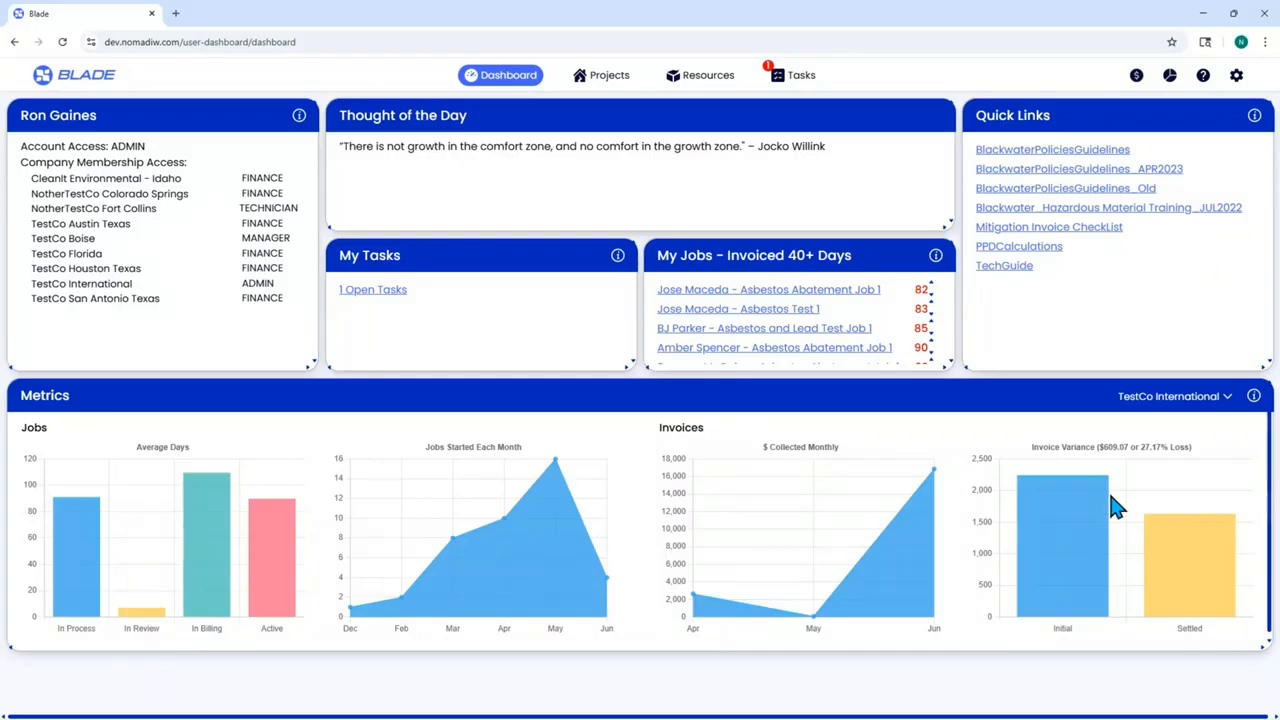
- From the Tasks board, expand the Sales Leads section and start a New Sales Lead form
left_click(1136, 77)
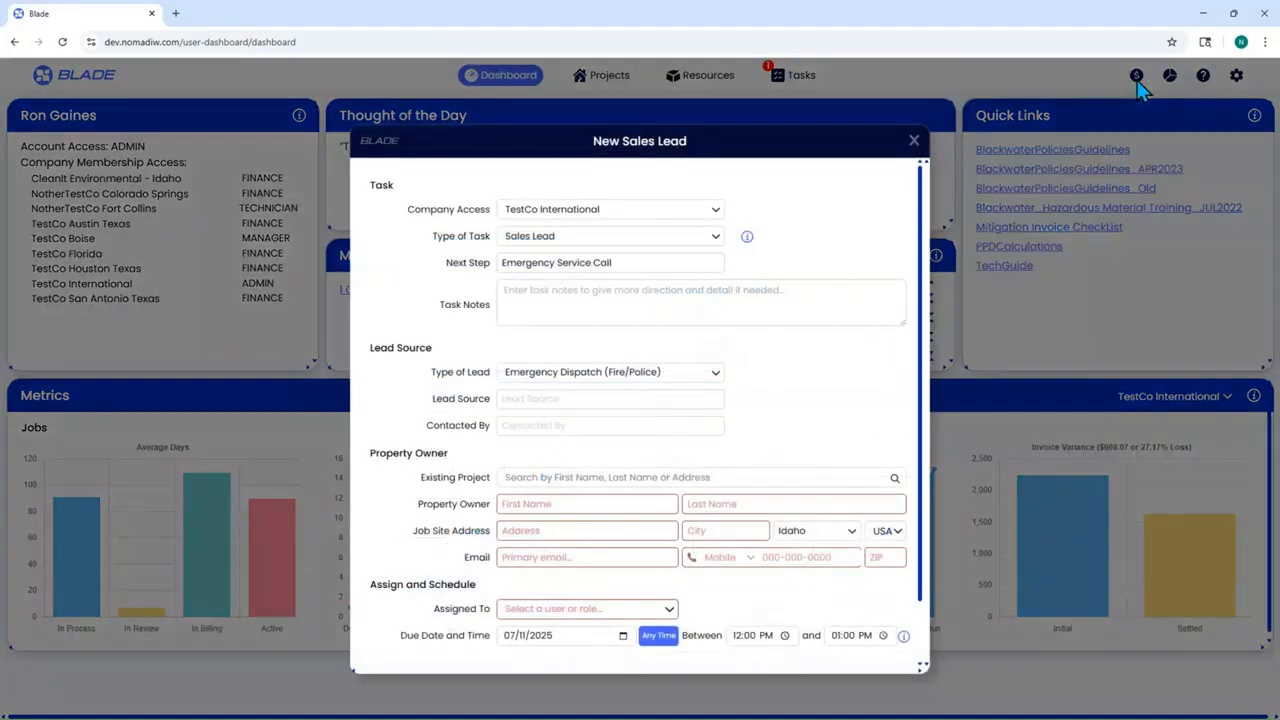
left_click(914, 141)
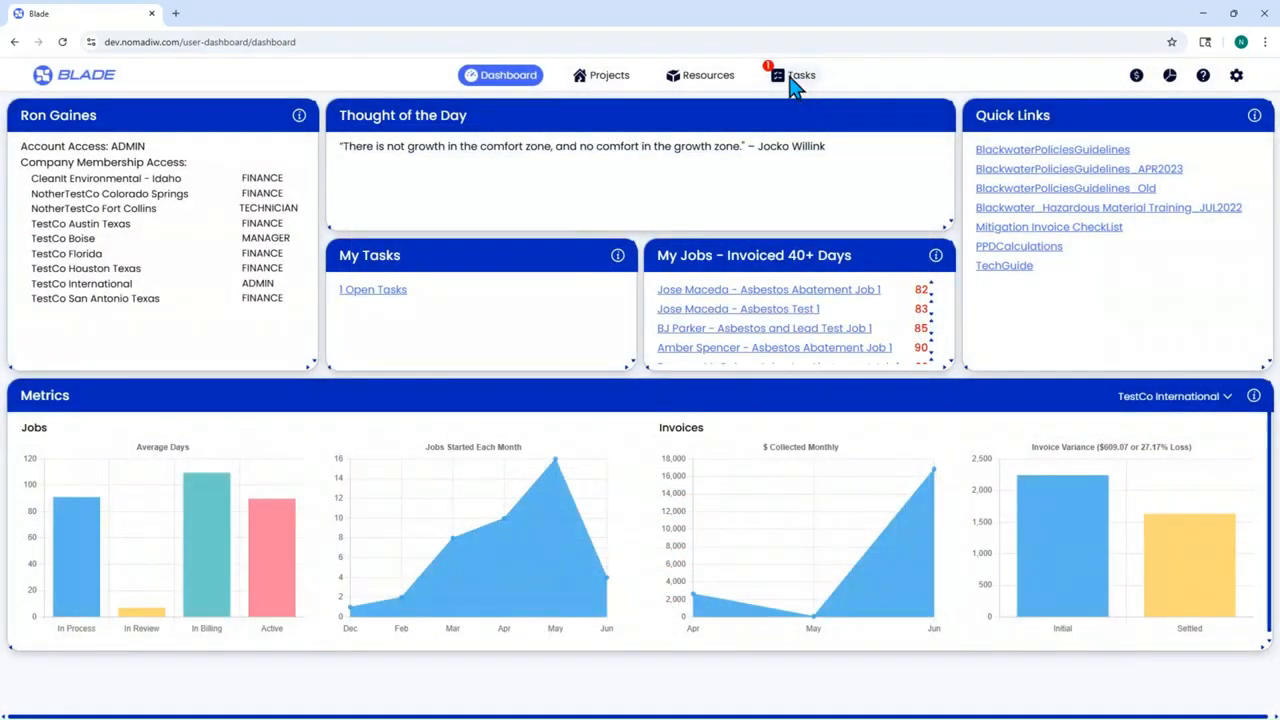
left_click(798, 78)
scroll(115, 453, "down", 1)
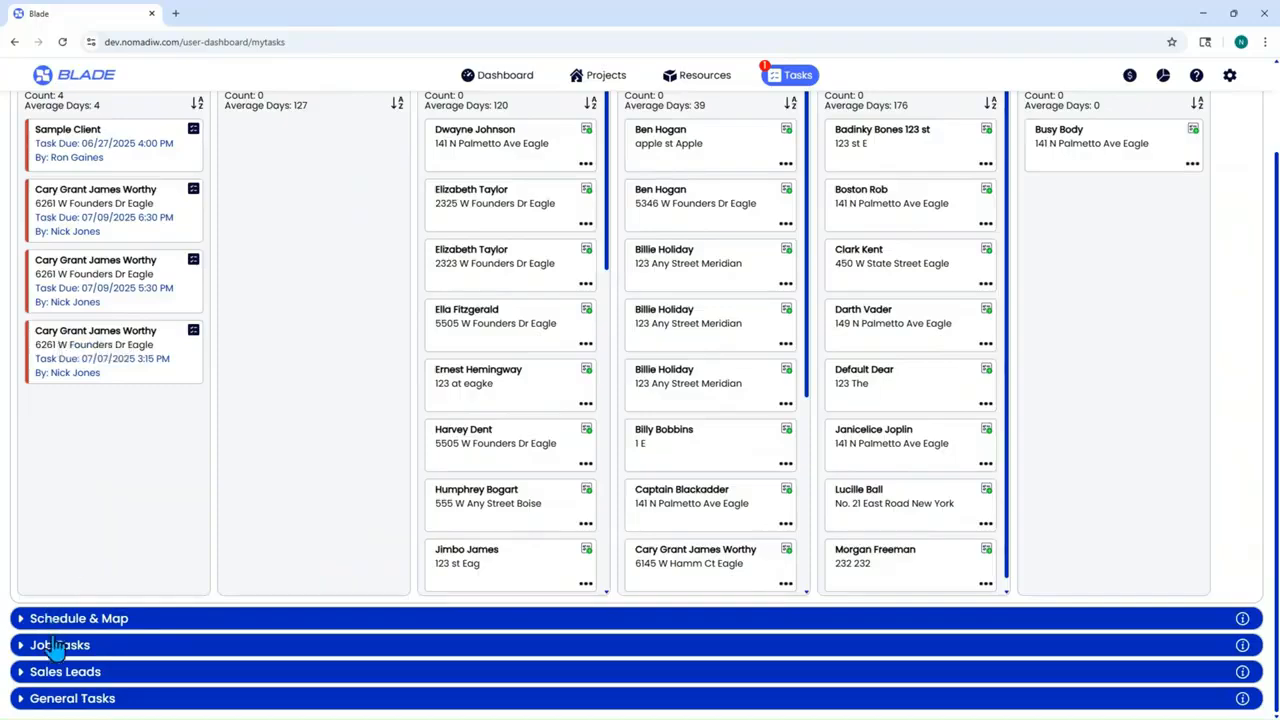
left_click(45, 673)
scroll(100, 577, "down", 2)
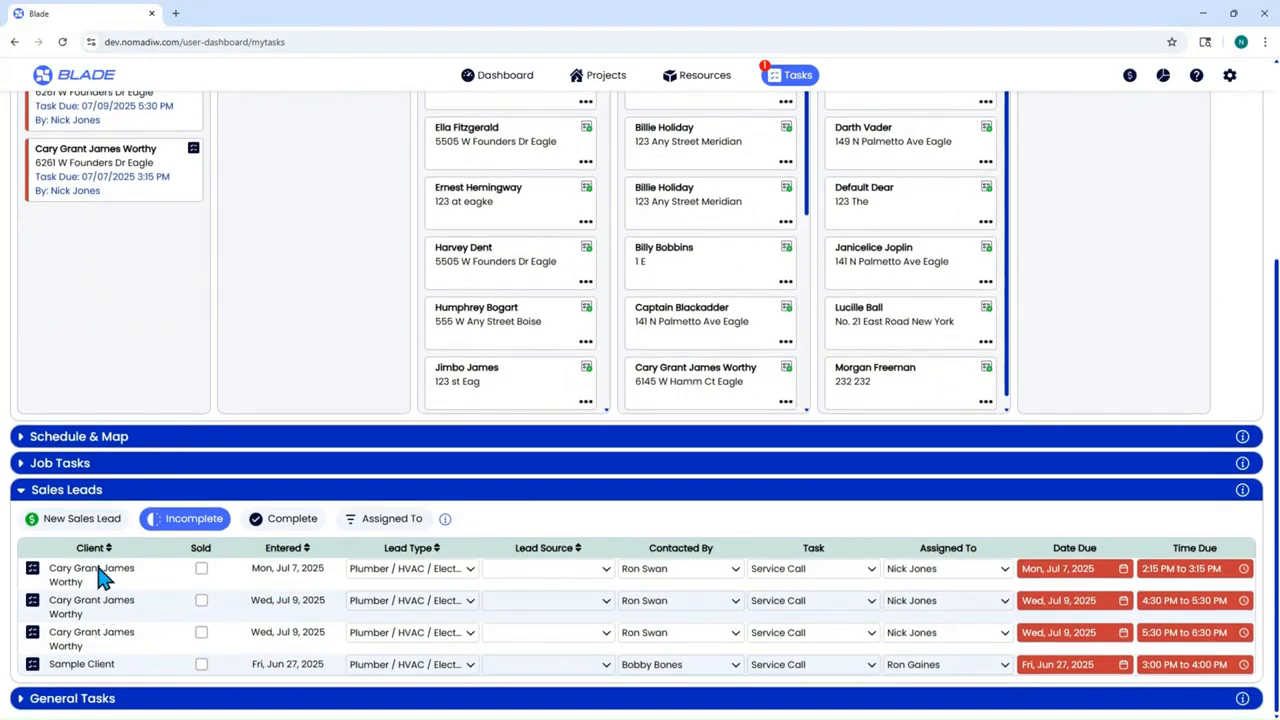
left_click(82, 519)
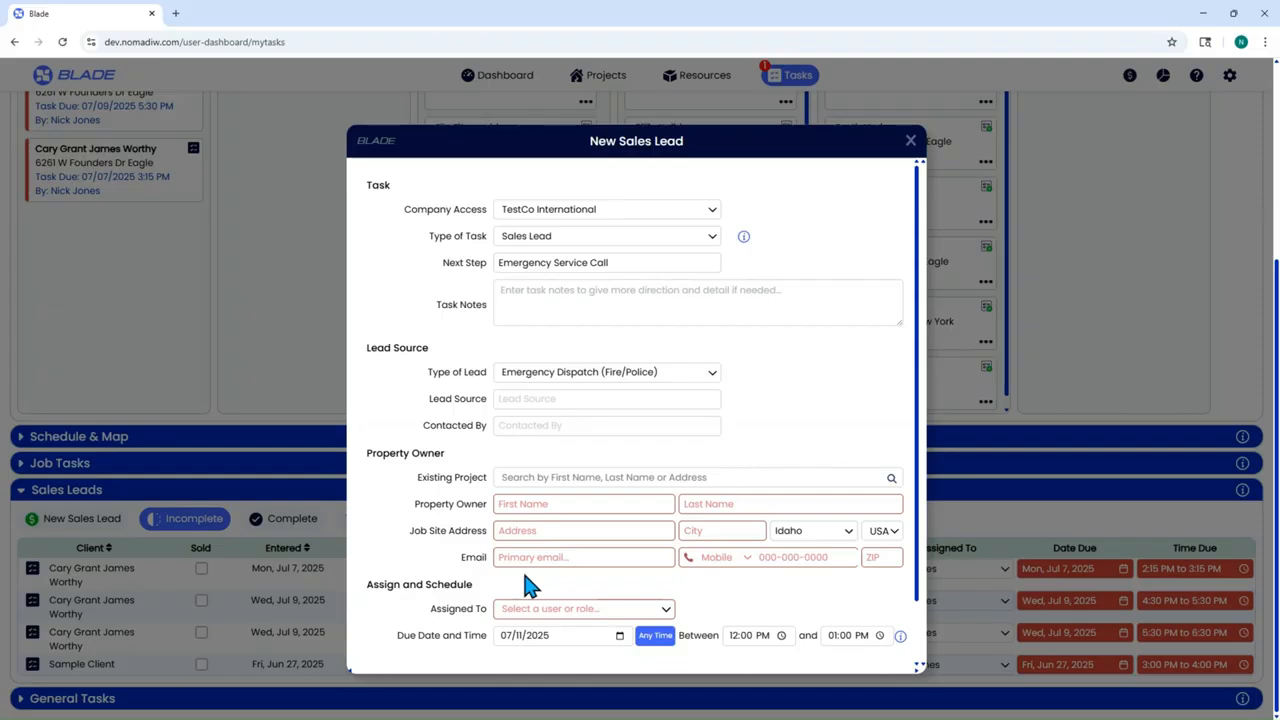
scroll(524, 577, "down", 1)
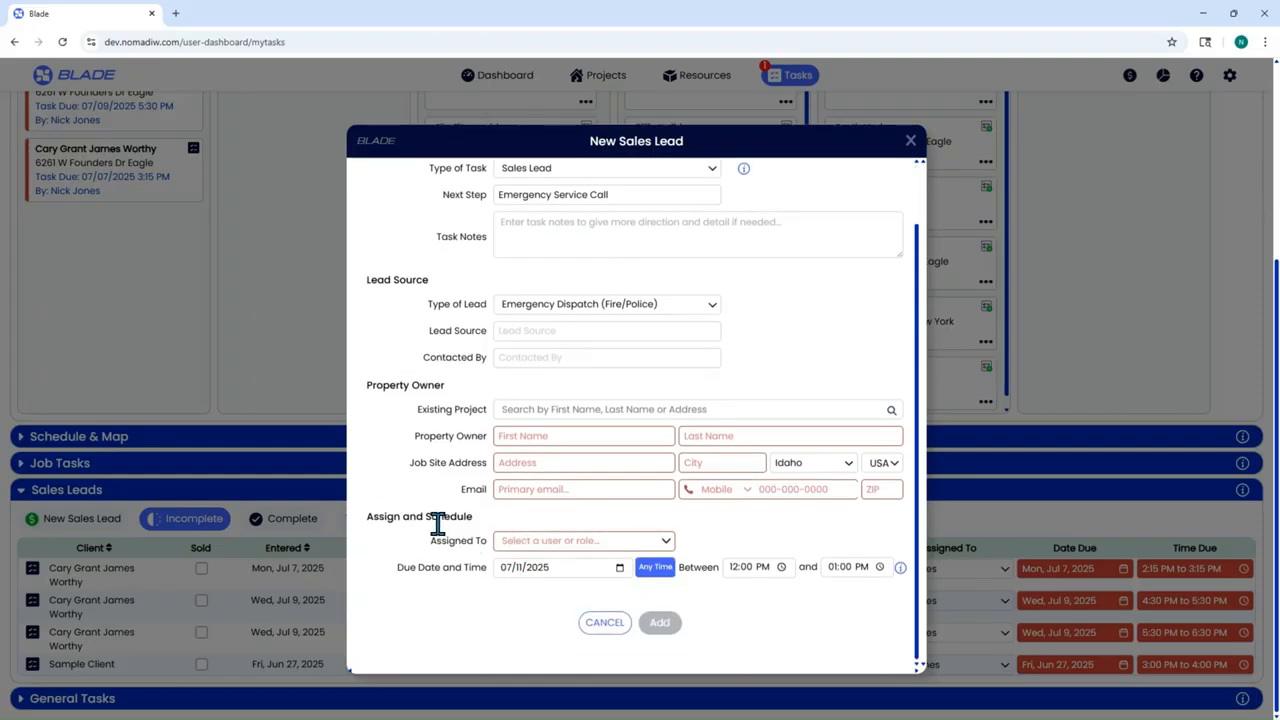
scroll(746, 452, "up", 1)
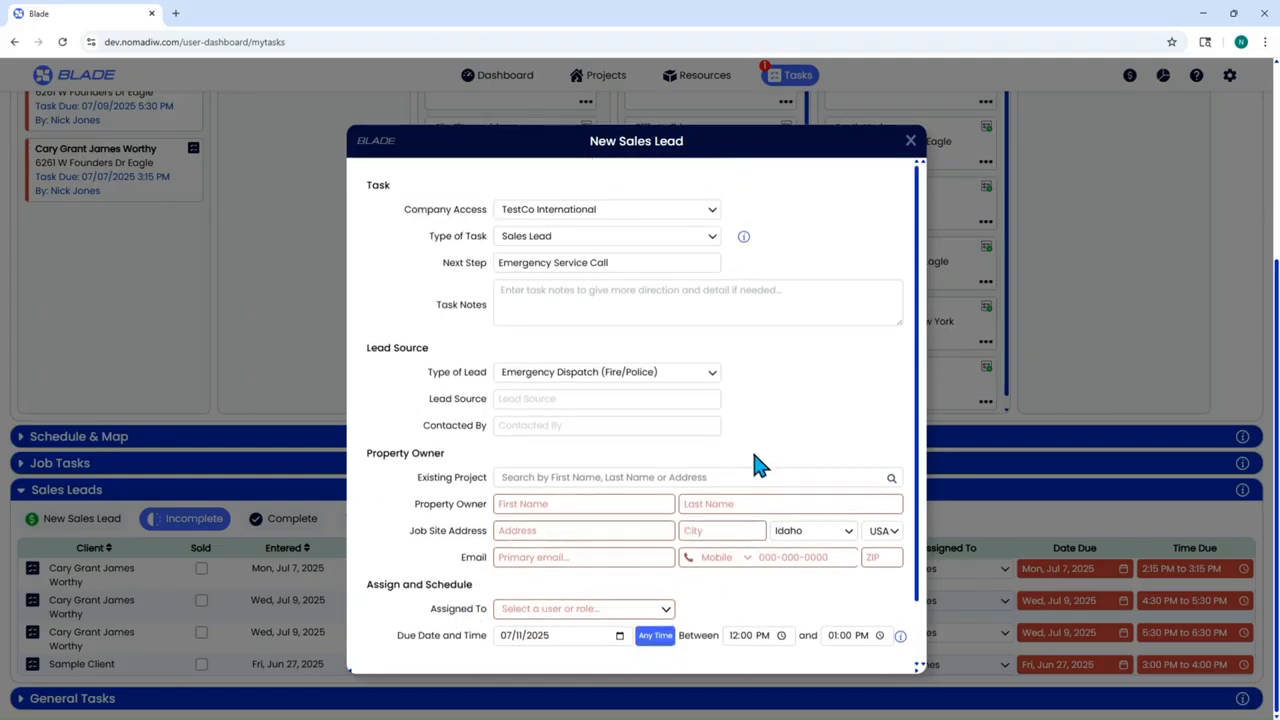
left_click(609, 226)
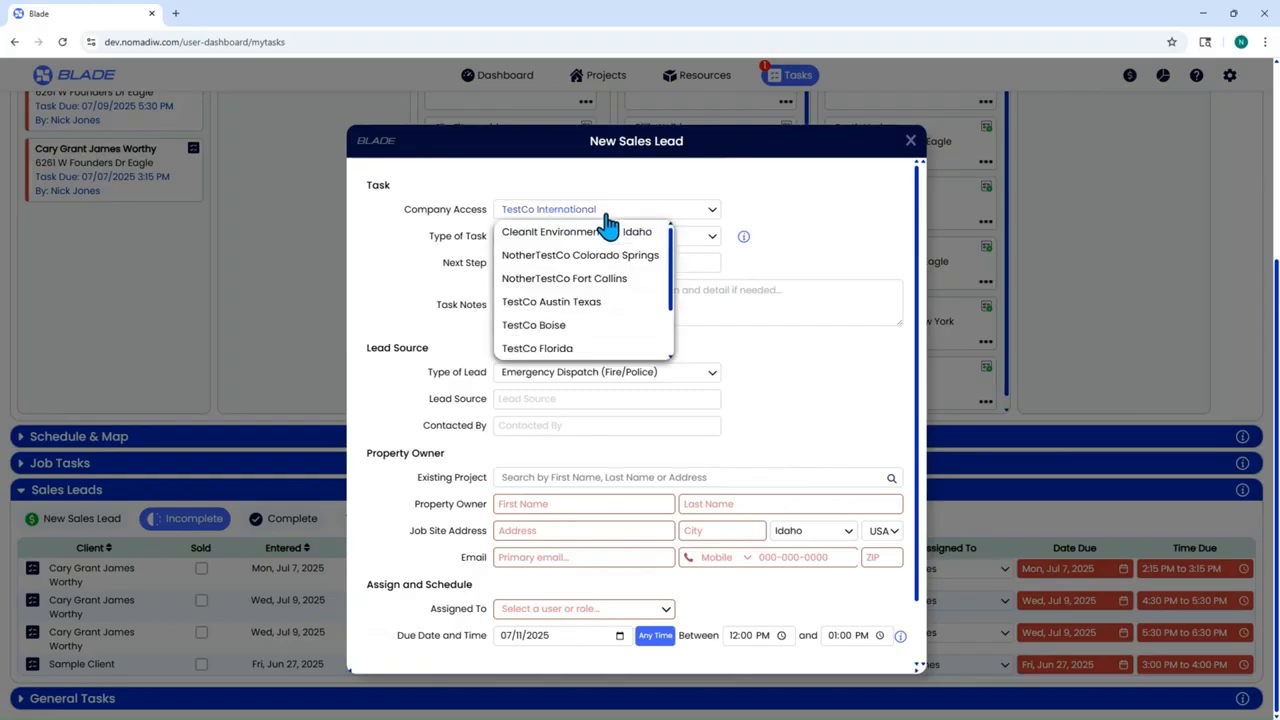
scroll(606, 263, "down", 2)
left_click(588, 326)
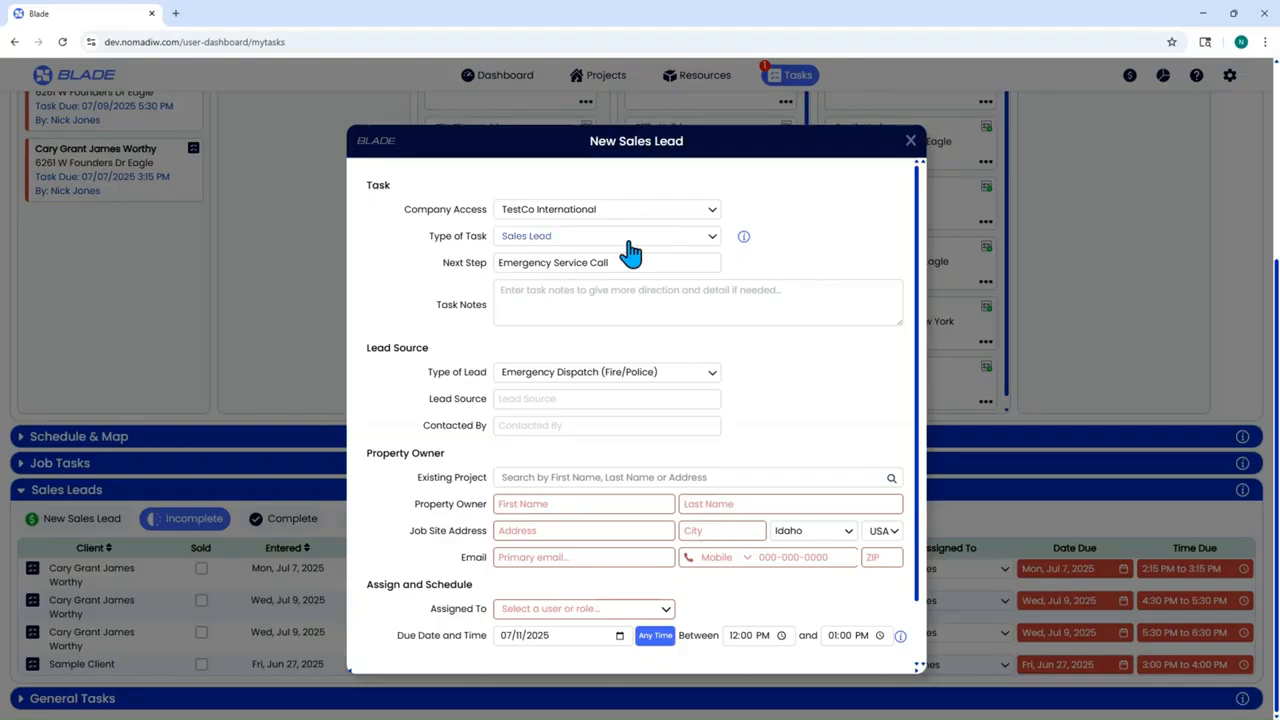
left_click(743, 237)
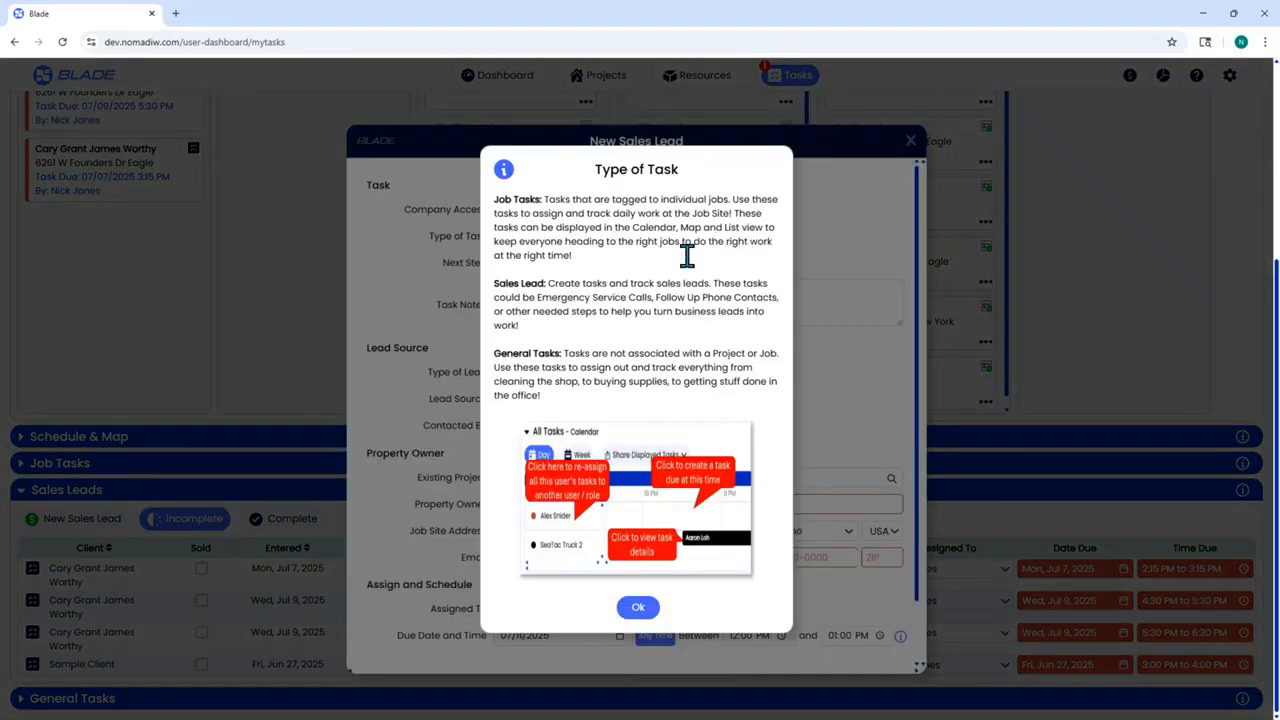
left_click(640, 610)
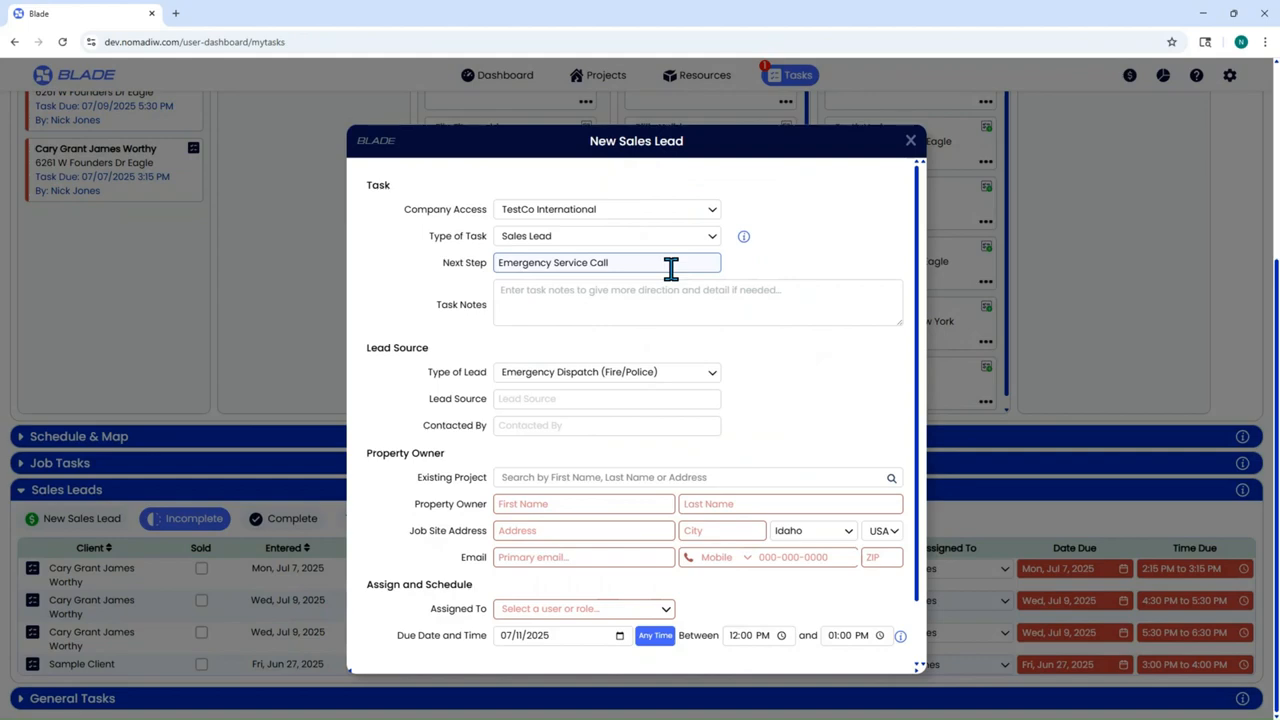
- Enter 'Call before the visit' as the new lead's task note
left_click(611, 295)
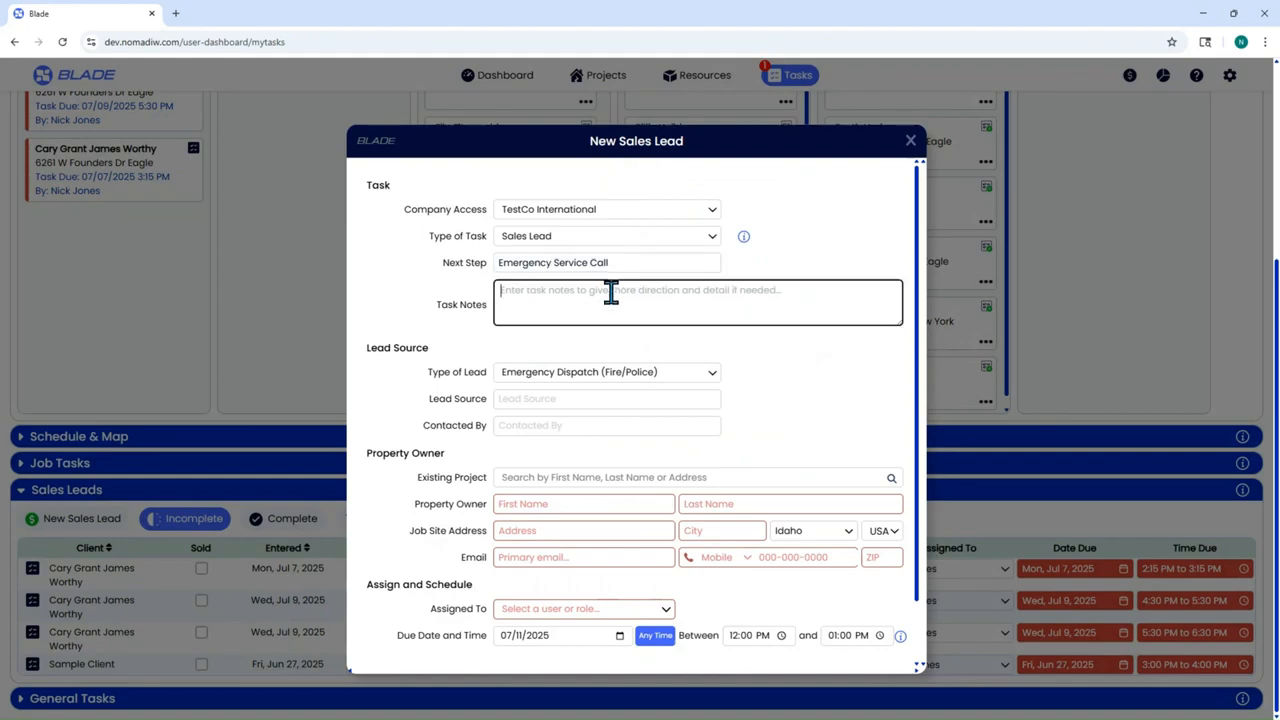
type("Call")
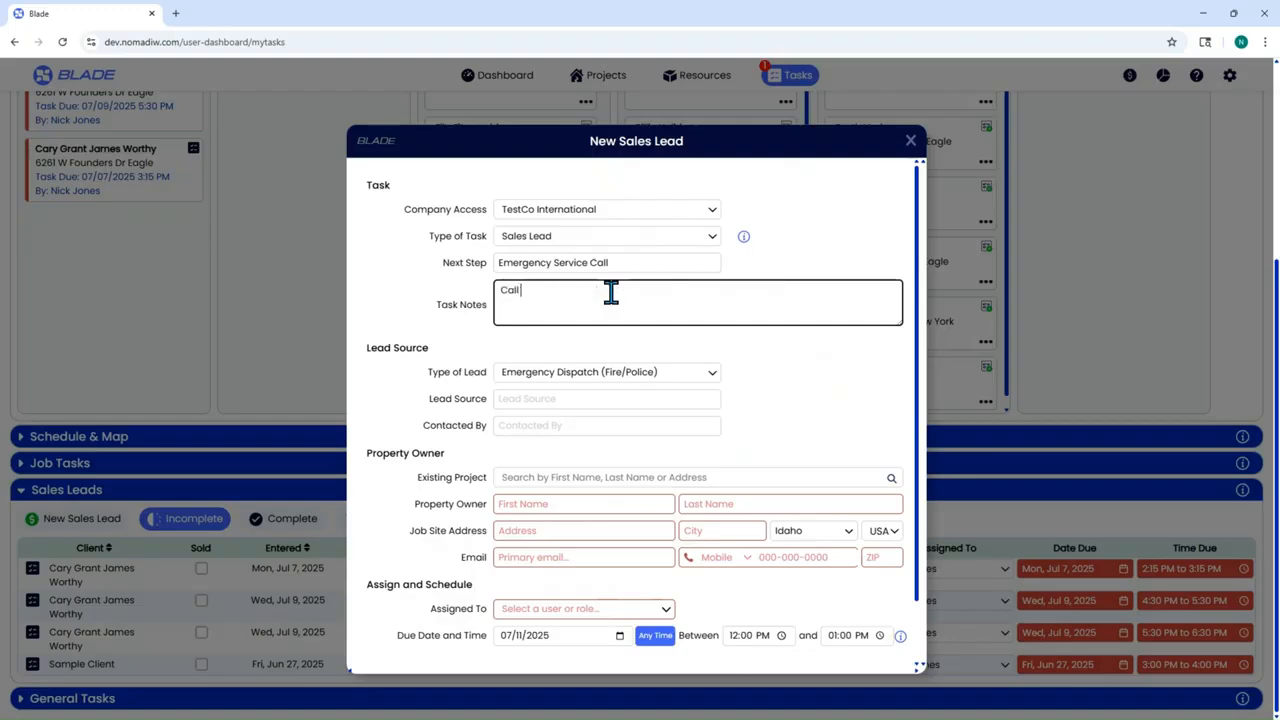
type(" before the visit")
left_click(757, 357)
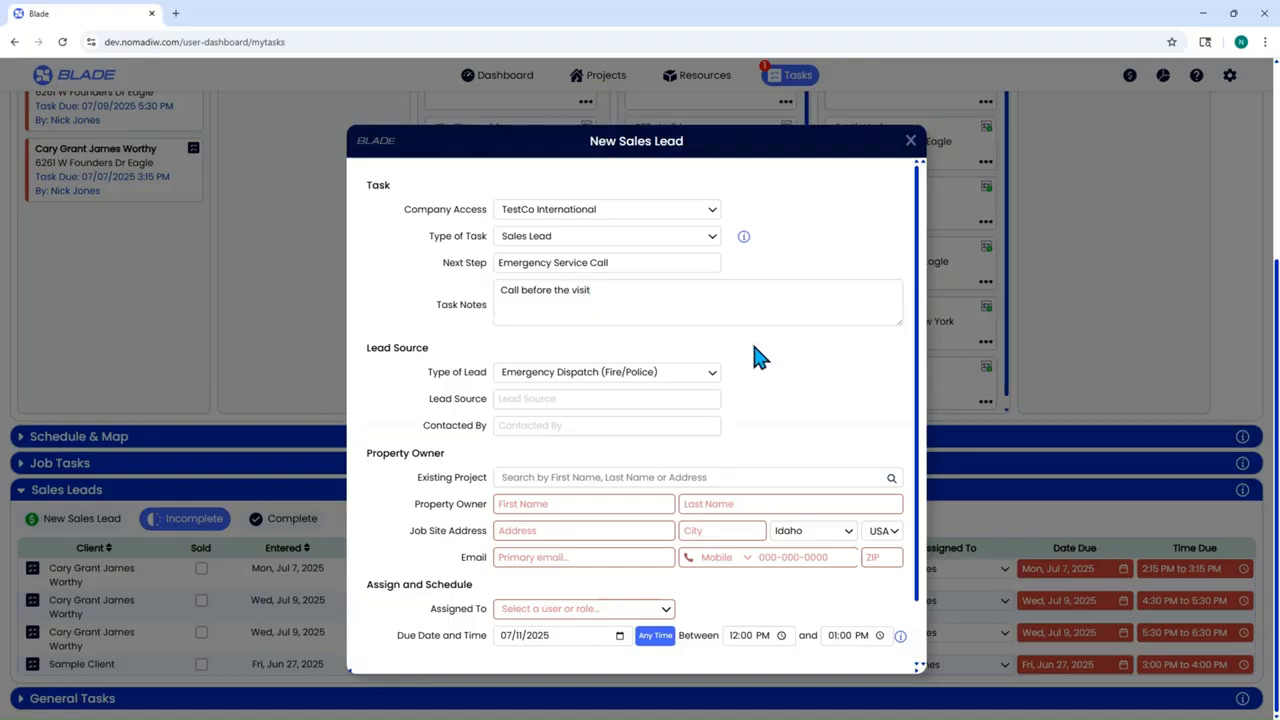
scroll(756, 350, "down", 2)
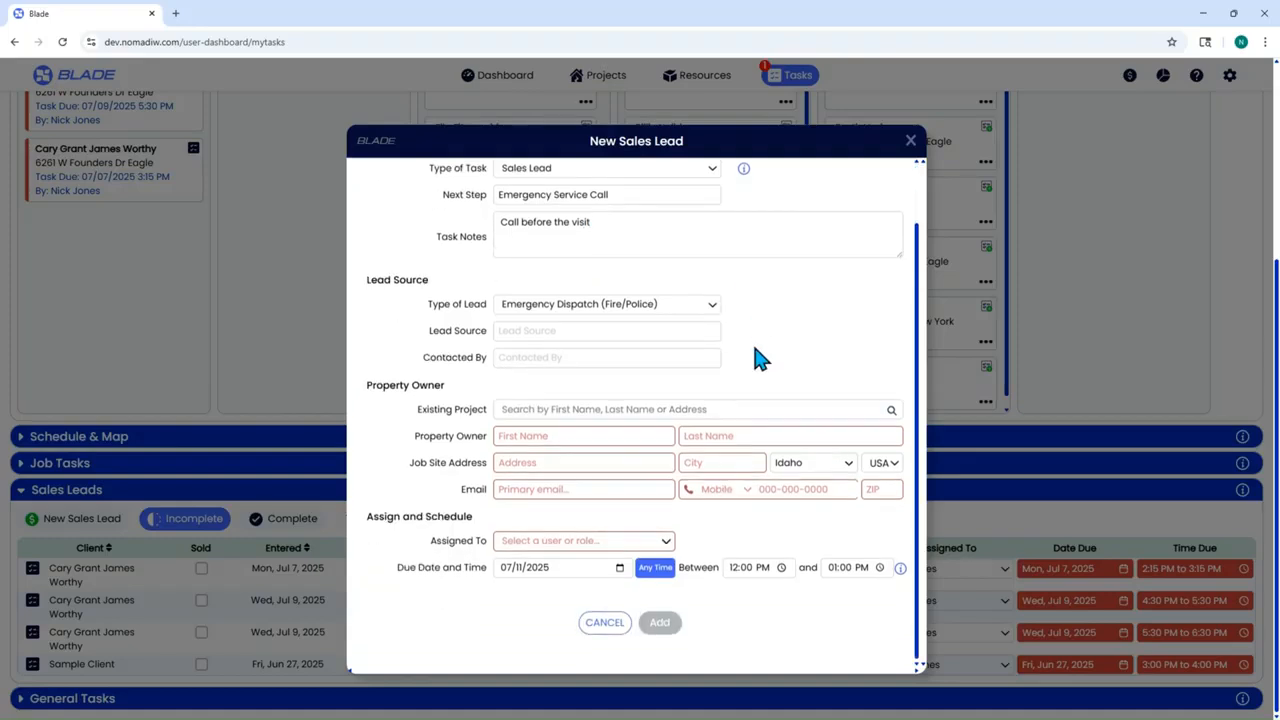
- Try lead type Plumber / HVAC / Electrical, then browse the lead type list without changing it
left_click(556, 306)
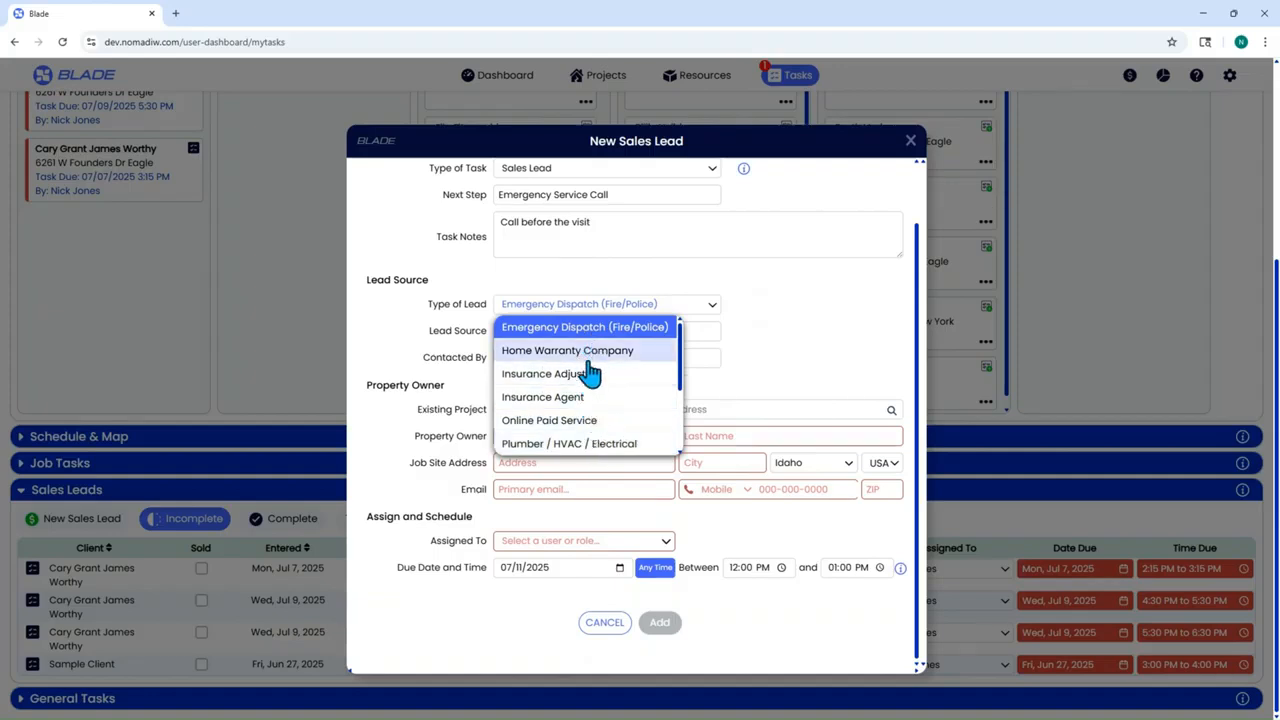
left_click(591, 446)
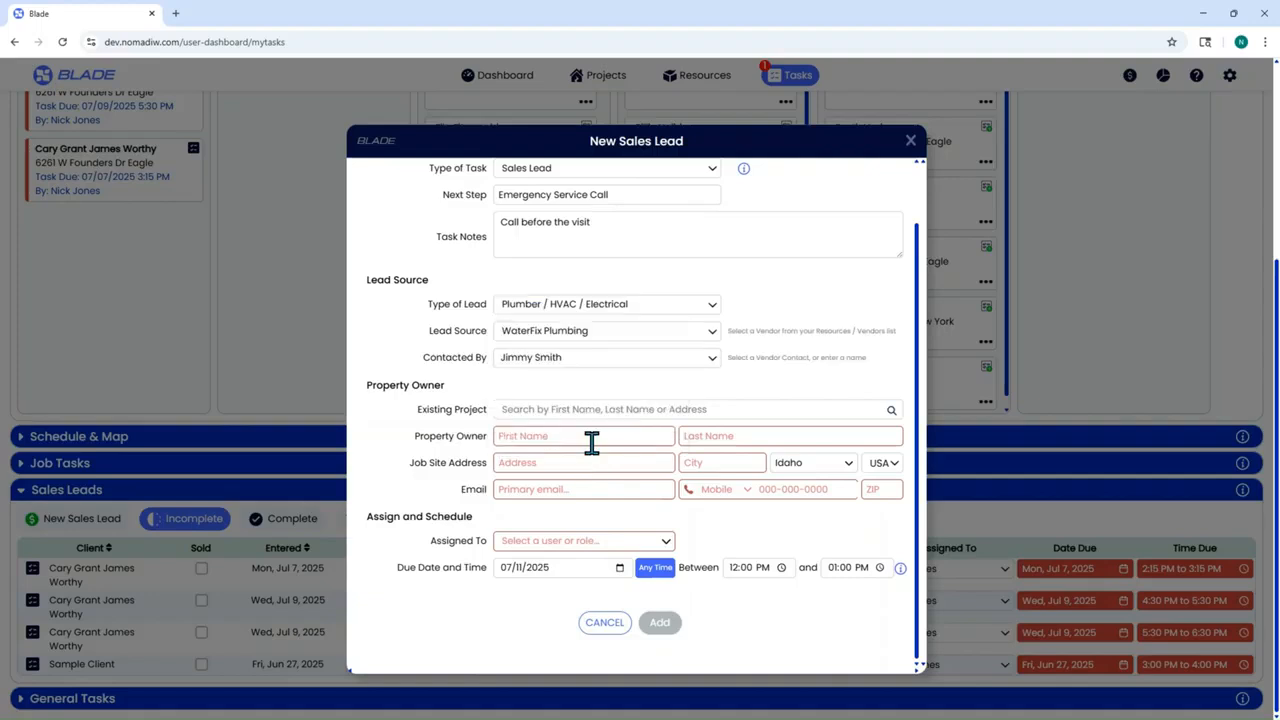
left_click(652, 318)
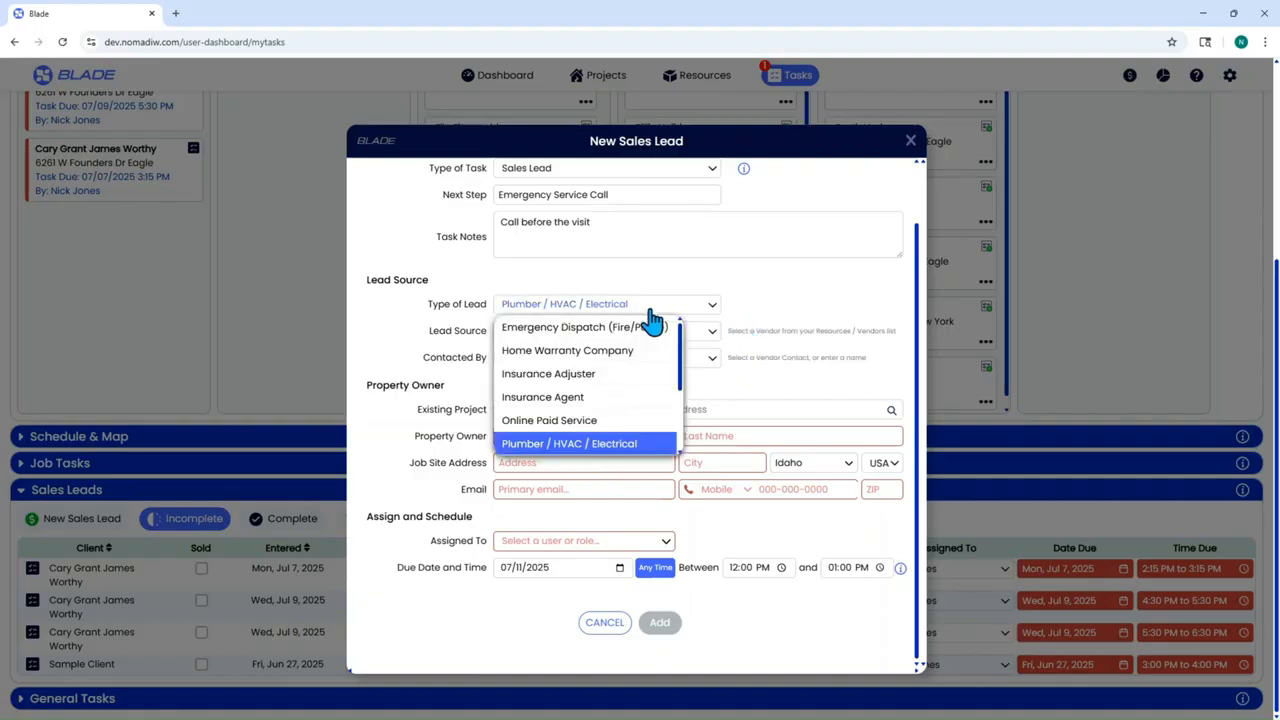
scroll(648, 358, "down", 2)
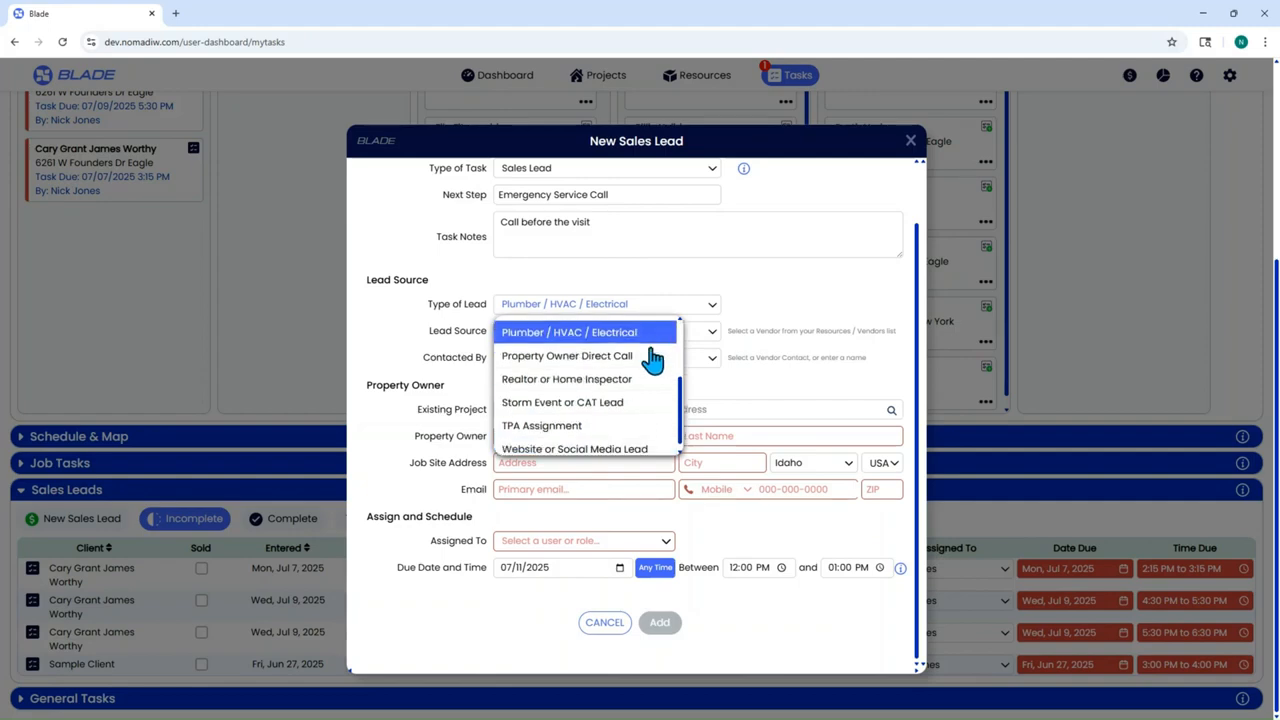
scroll(643, 393, "down", 1)
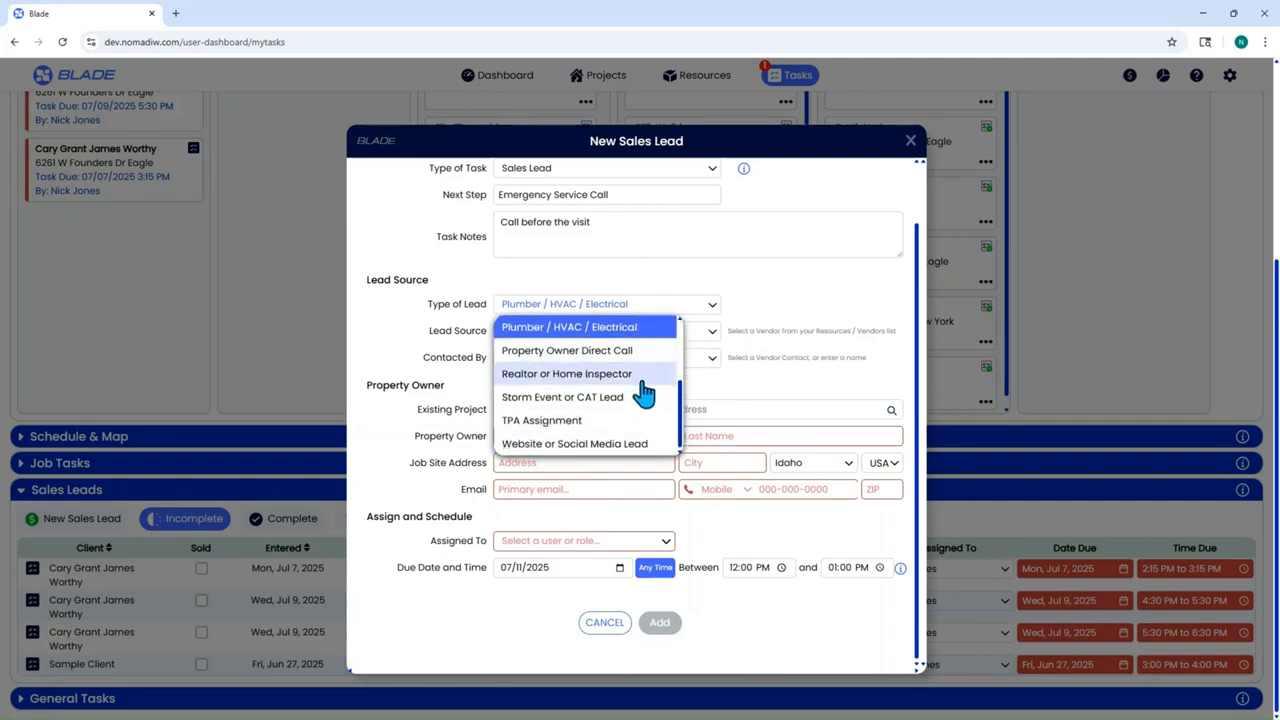
scroll(643, 393, "up", 2)
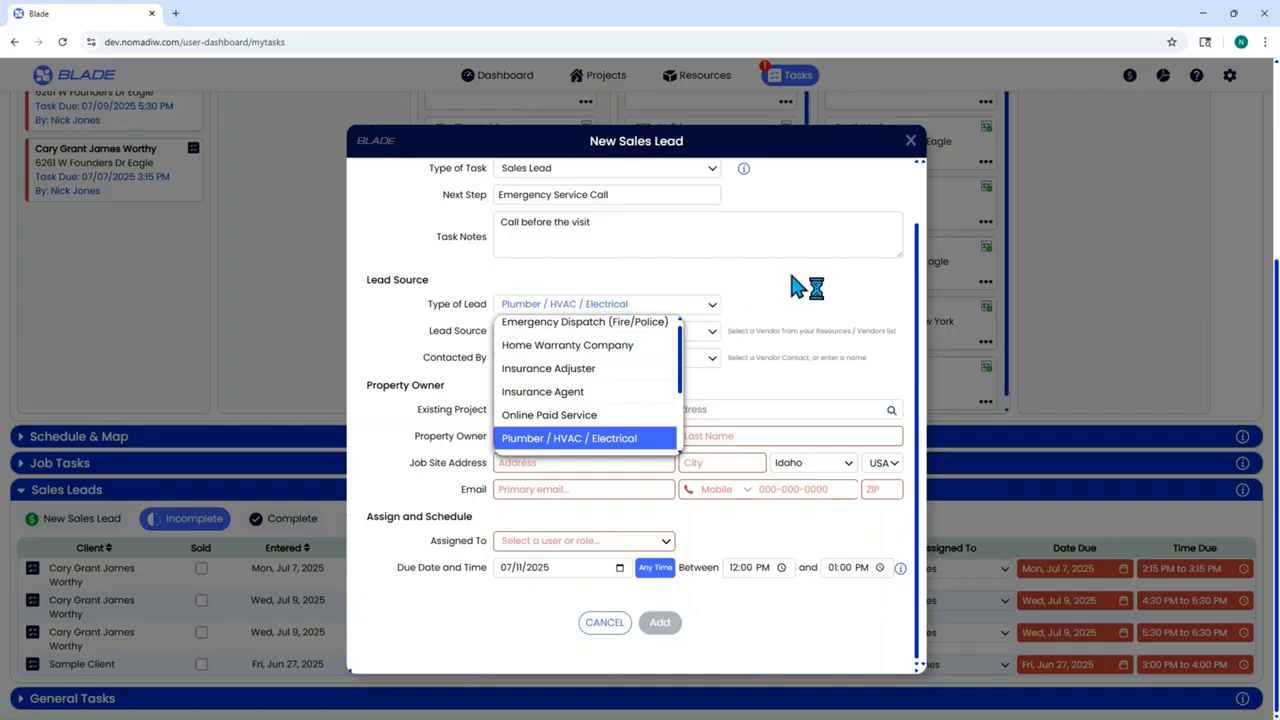
left_click(809, 288)
- Try Three Aces HVAC as lead source, then switch back to WaterFix Plumbing and view its contacts
left_click(596, 337)
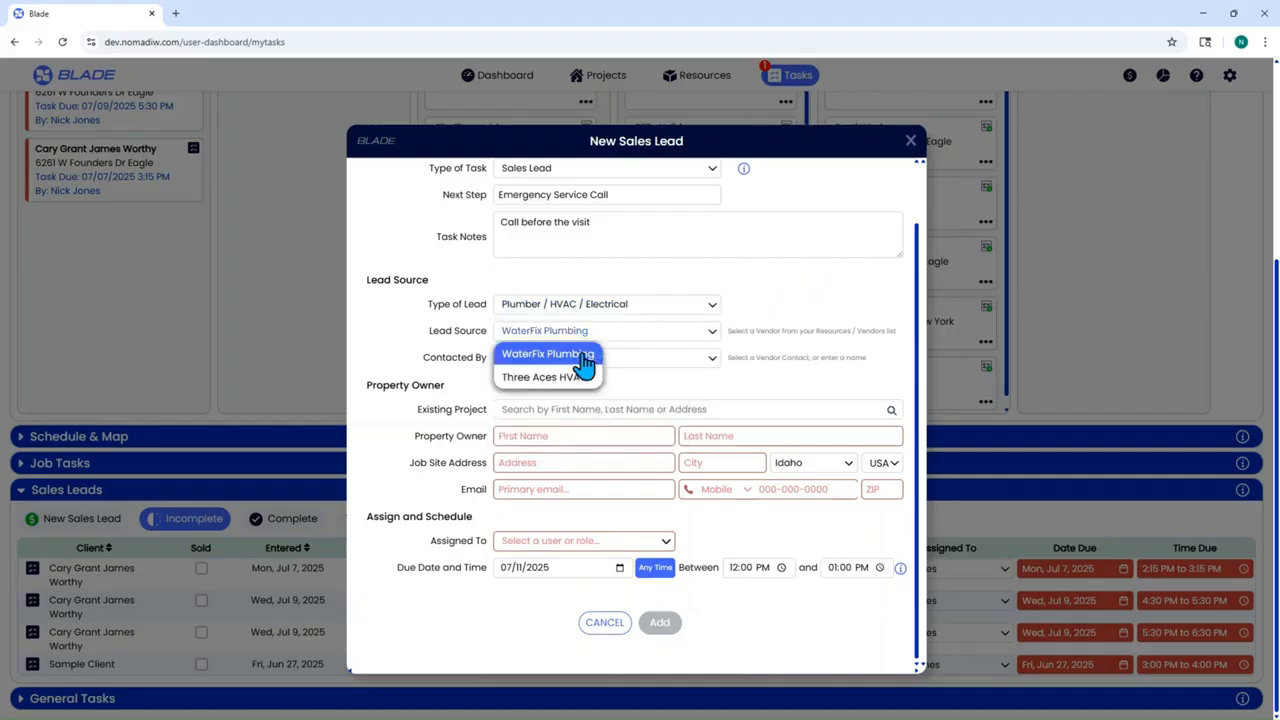
left_click(564, 380)
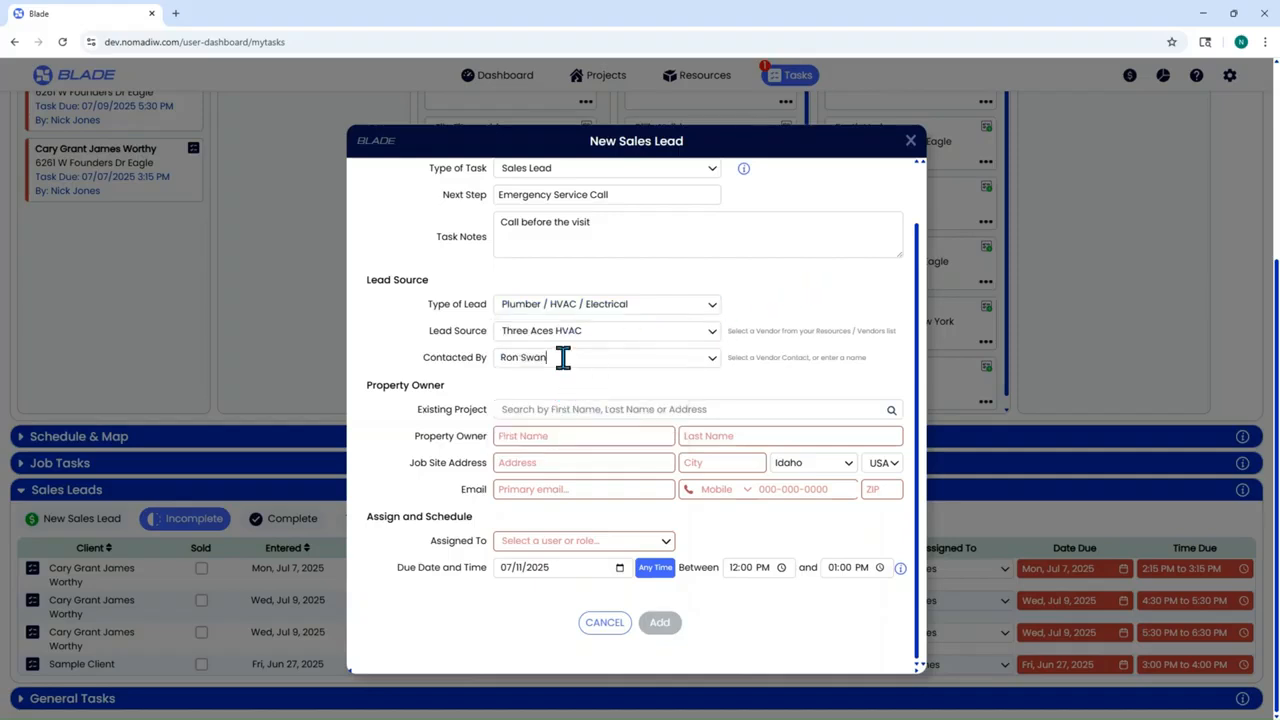
left_click(563, 357)
left_click(571, 335)
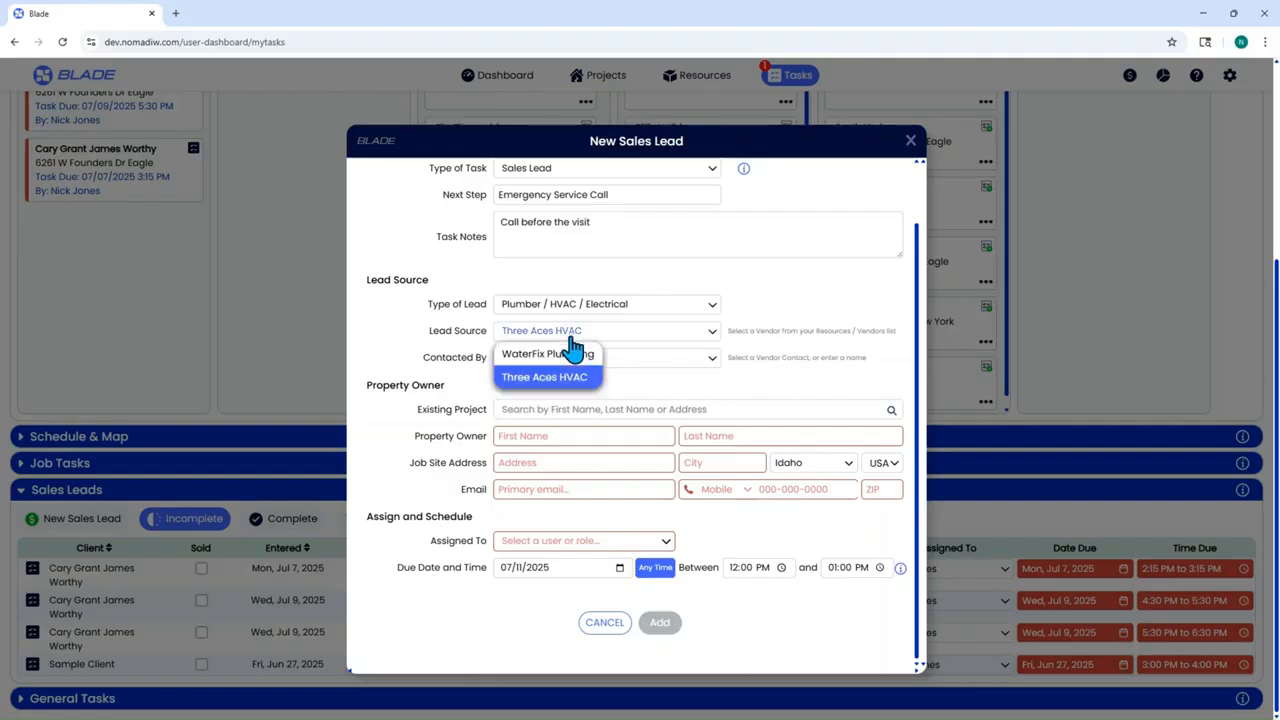
left_click(569, 354)
left_click(567, 358)
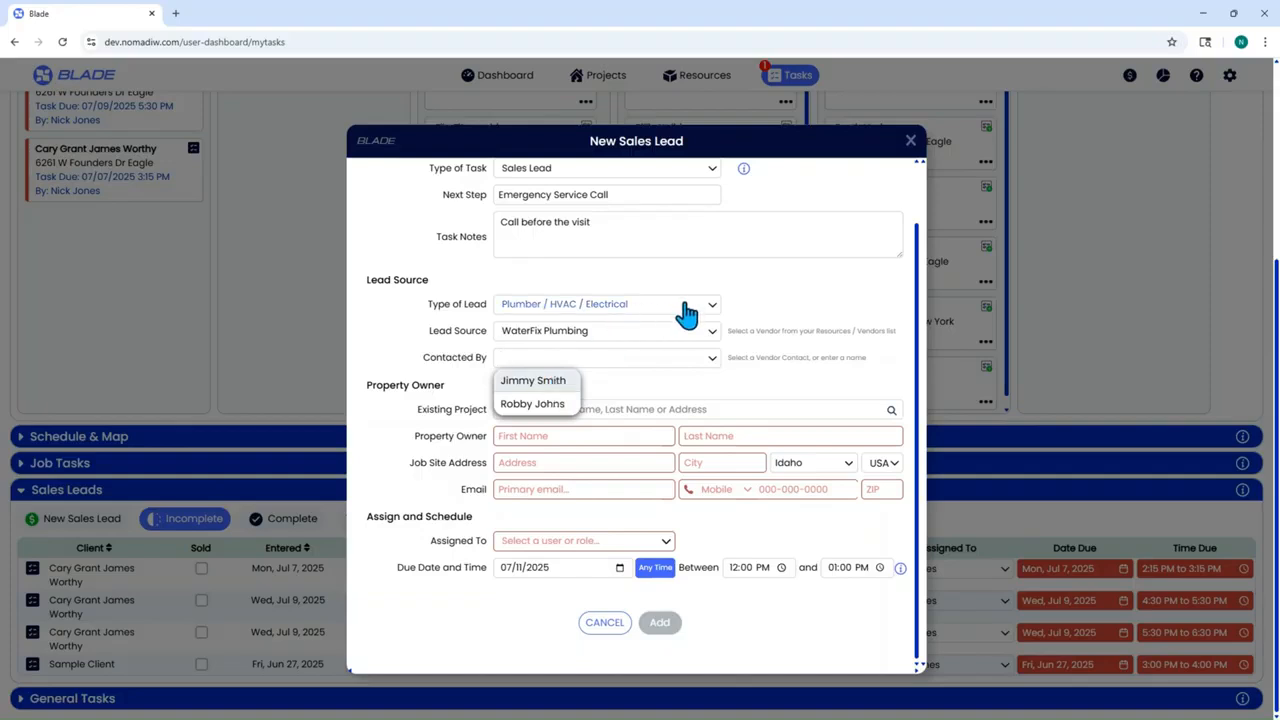
- Set lead type Insurance Adjuster with source American Family and pick a different contact
left_click(687, 314)
left_click(587, 376)
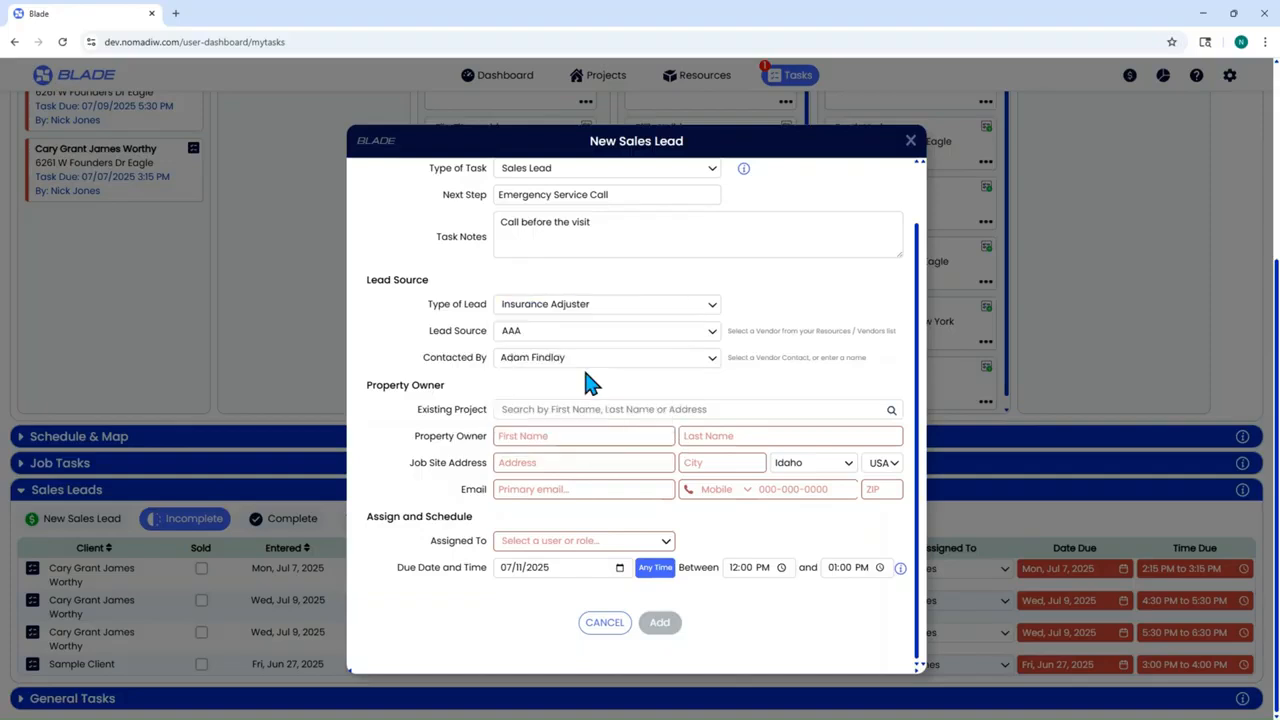
left_click(573, 340)
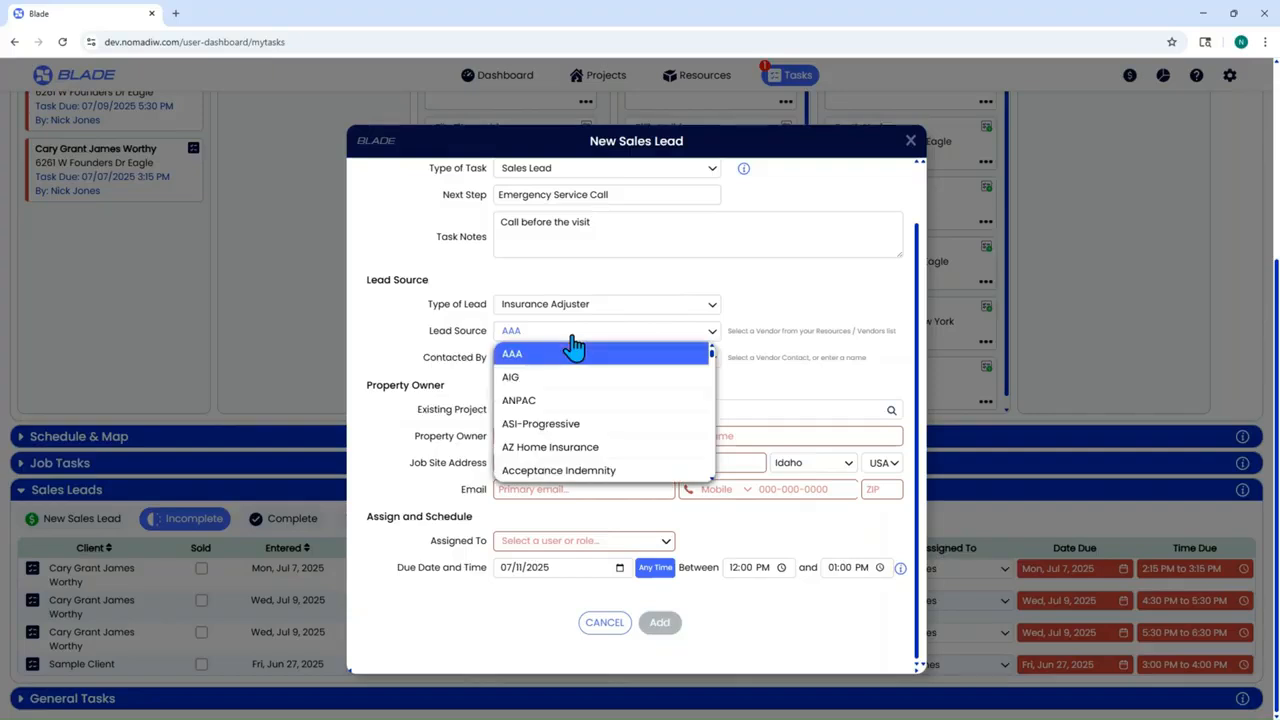
scroll(579, 390, "down", 5)
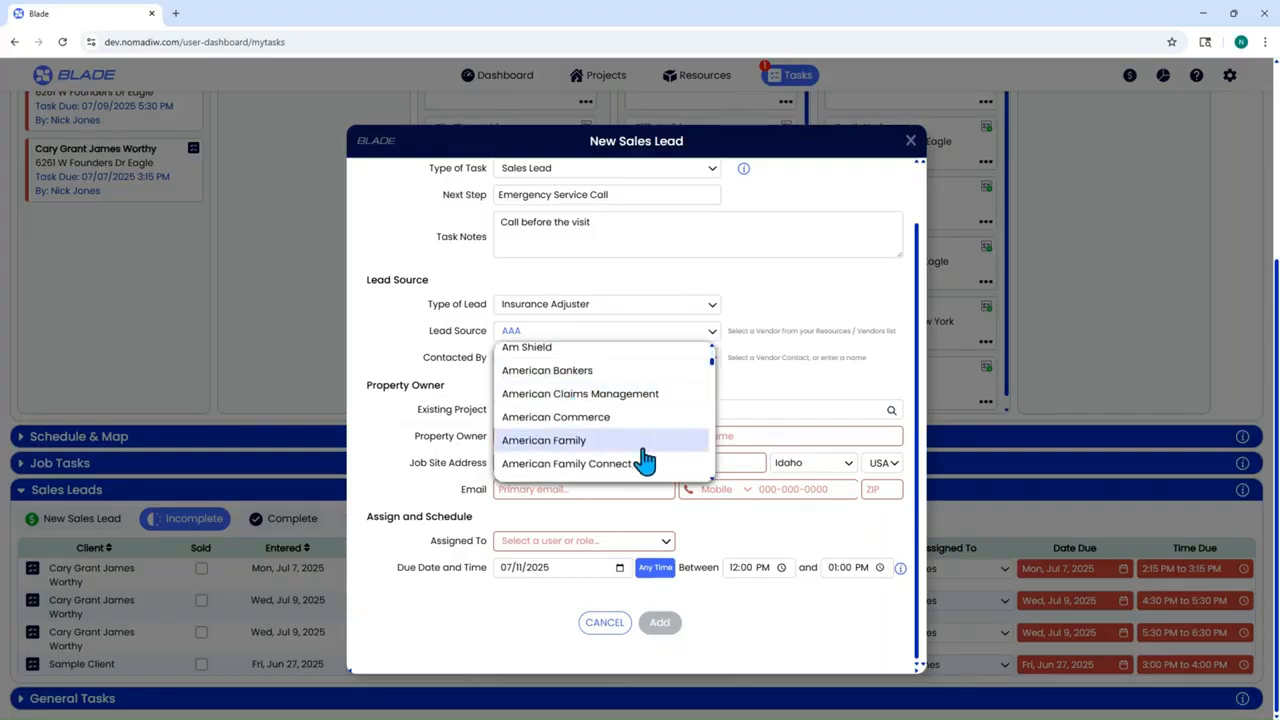
left_click(643, 447)
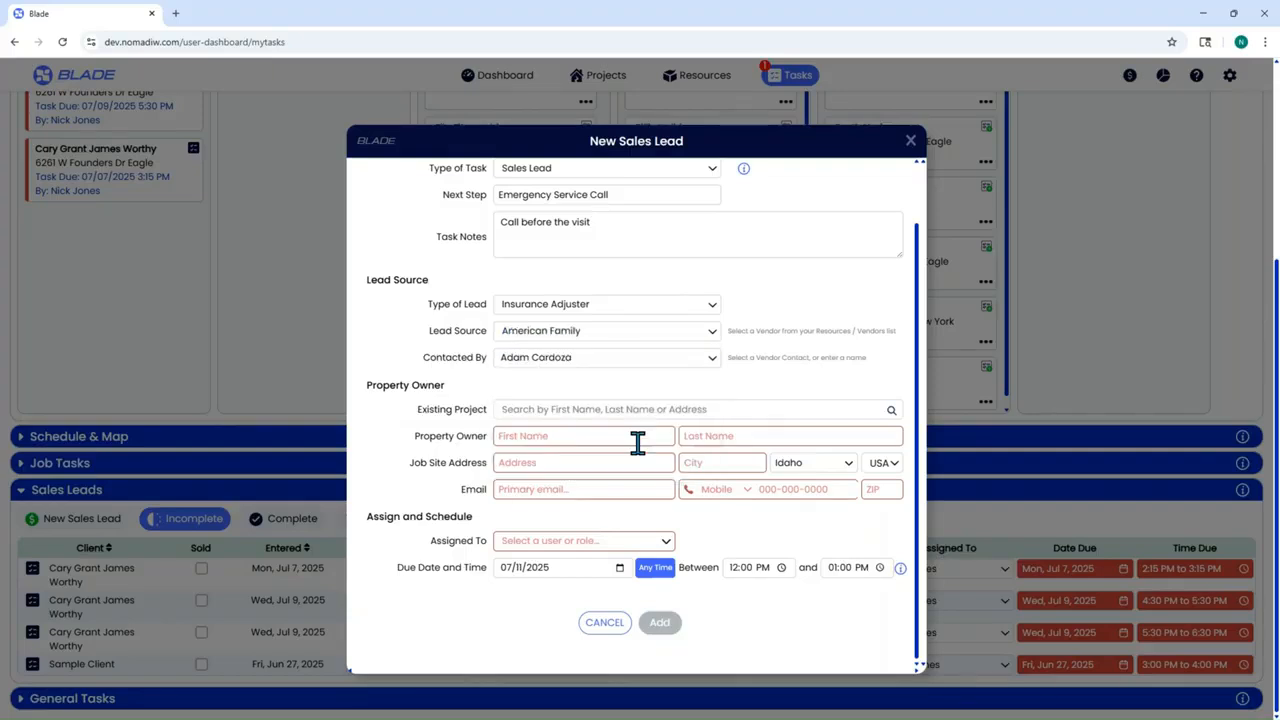
left_click(583, 357)
scroll(590, 420, "down", 5)
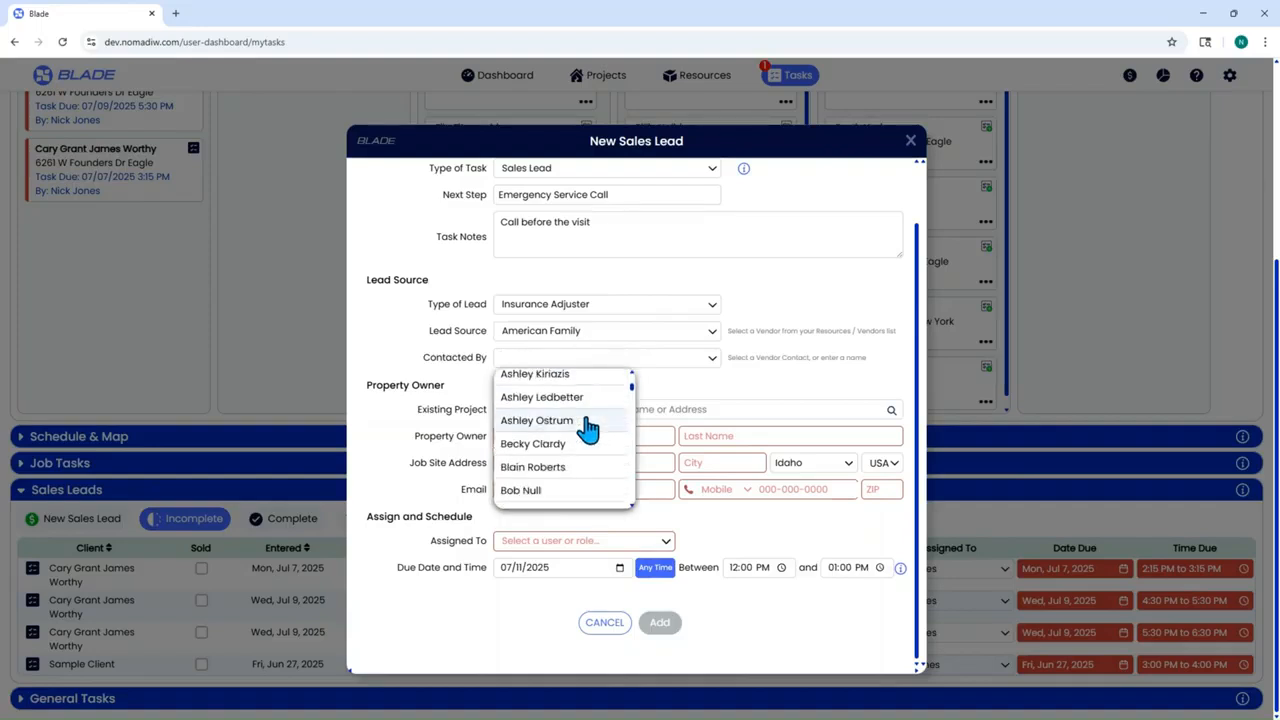
left_click(586, 420)
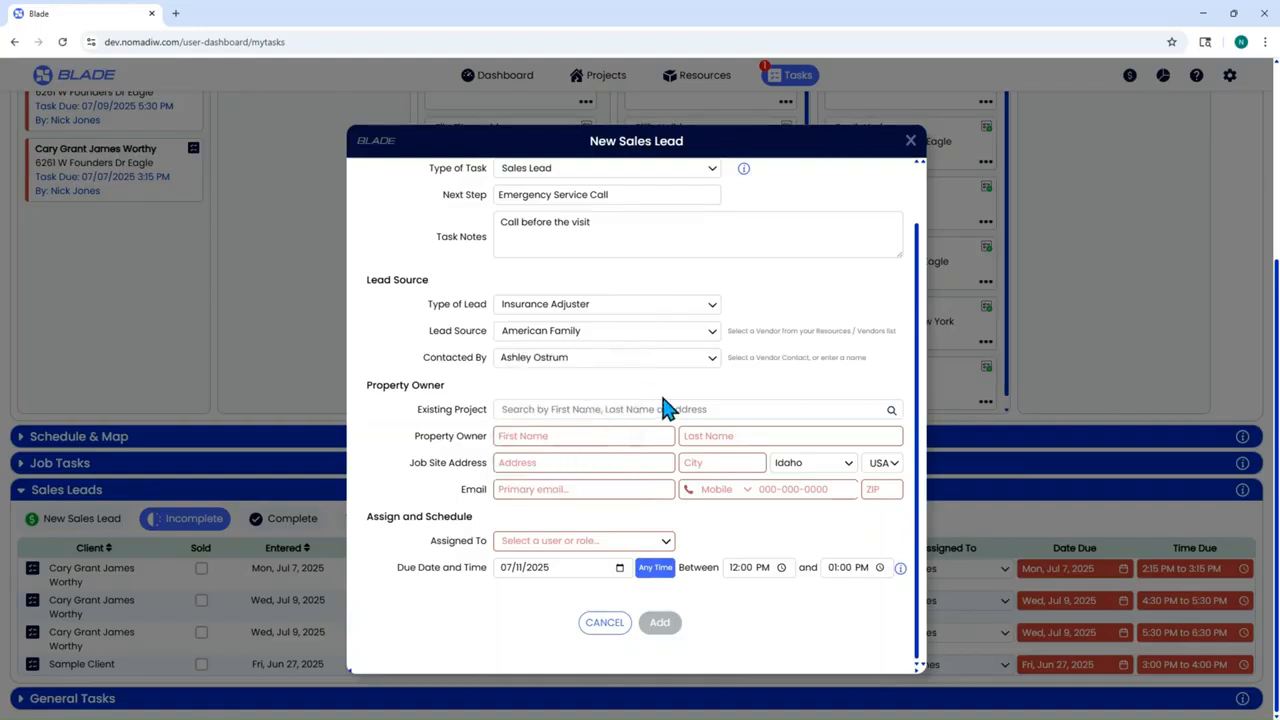
- Set lead type Online Paid Service, lead source Yelp, and the contact's name in Contacted By
left_click(607, 311)
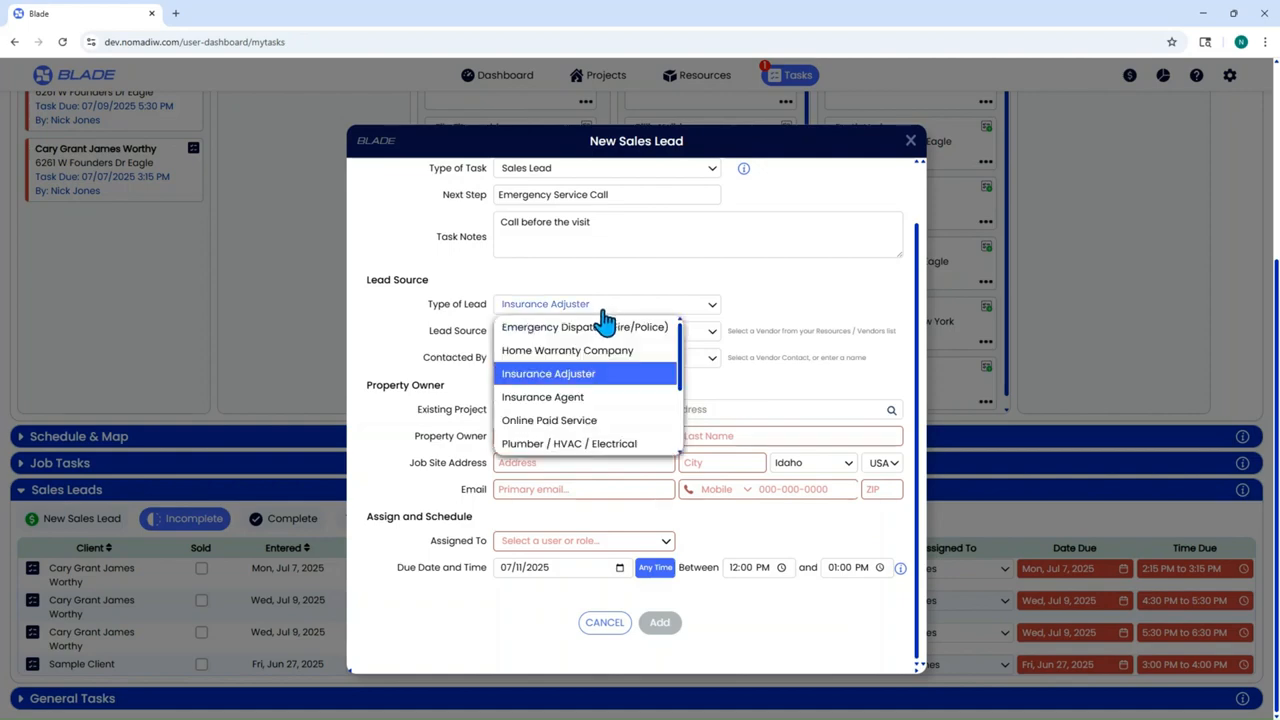
left_click(590, 422)
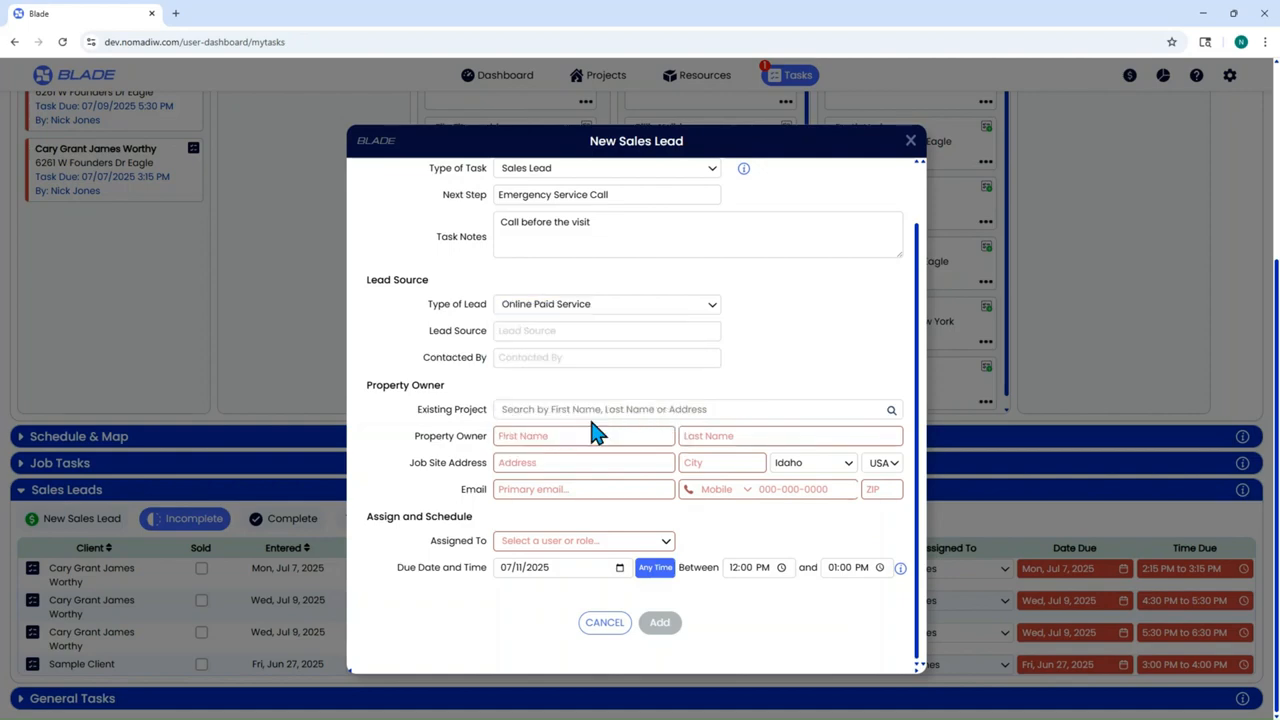
left_click(543, 331)
type("Yelp")
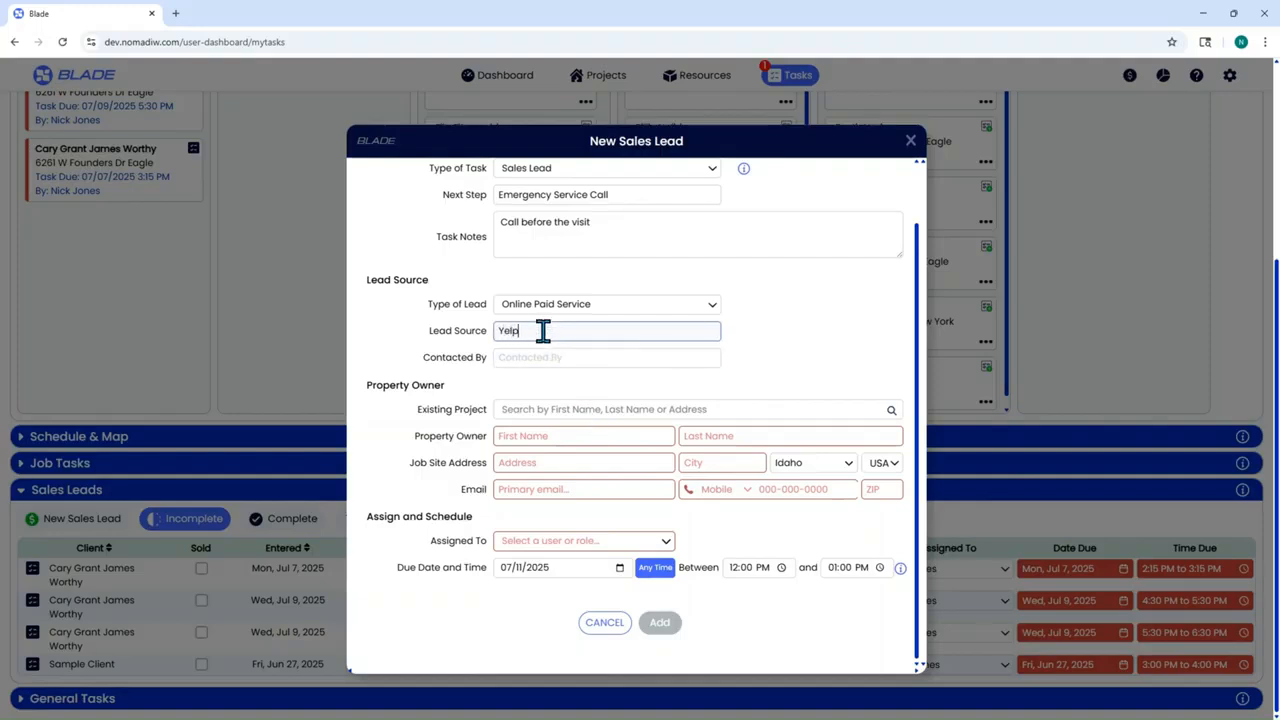
key("Tab")
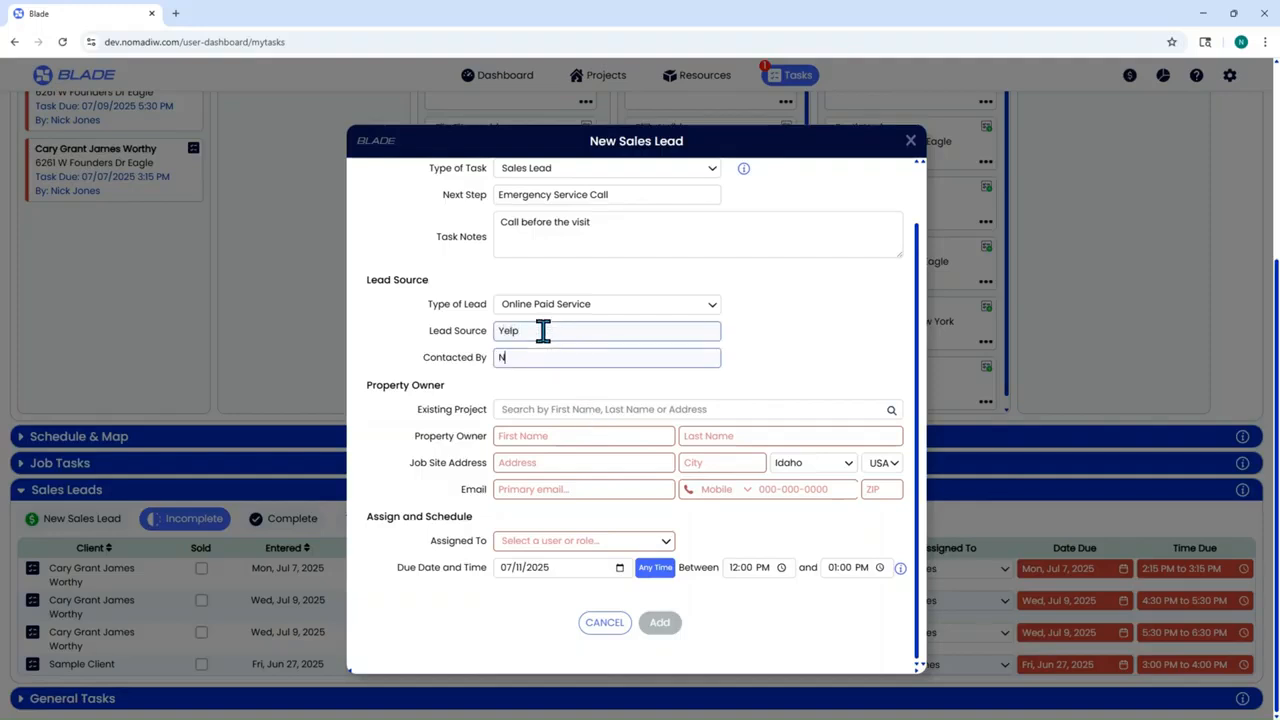
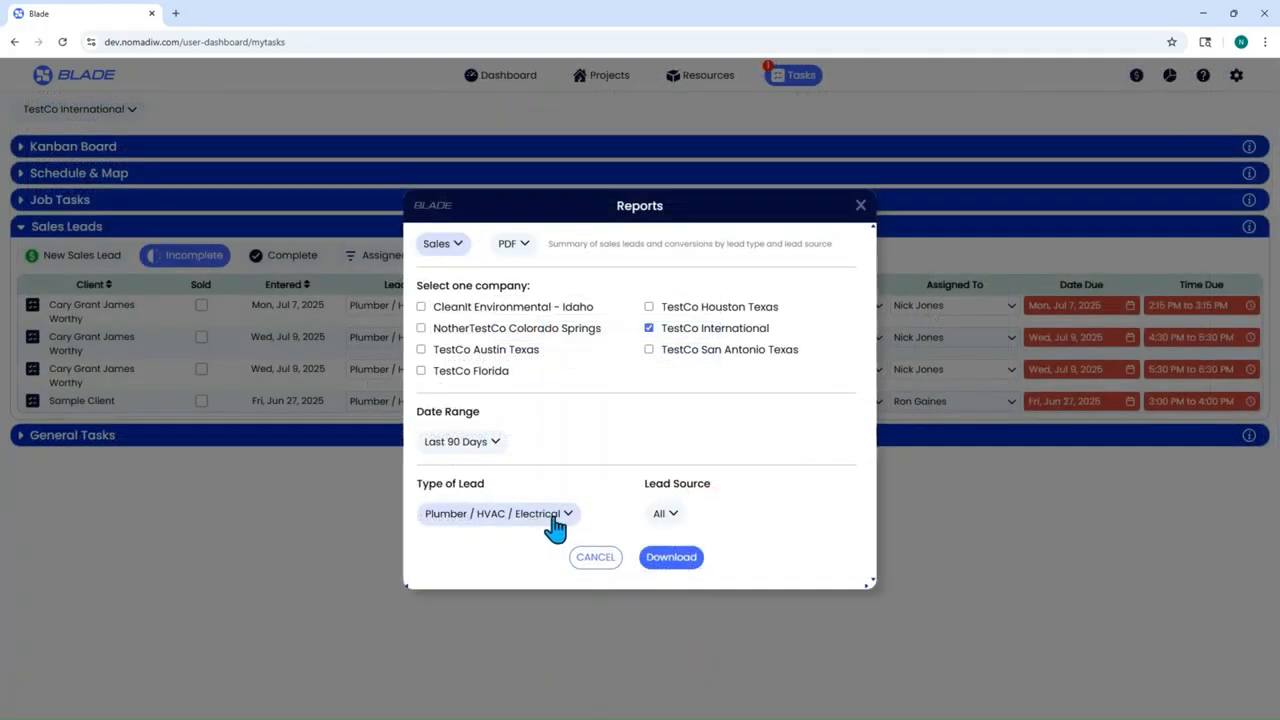
left_click(555, 516)
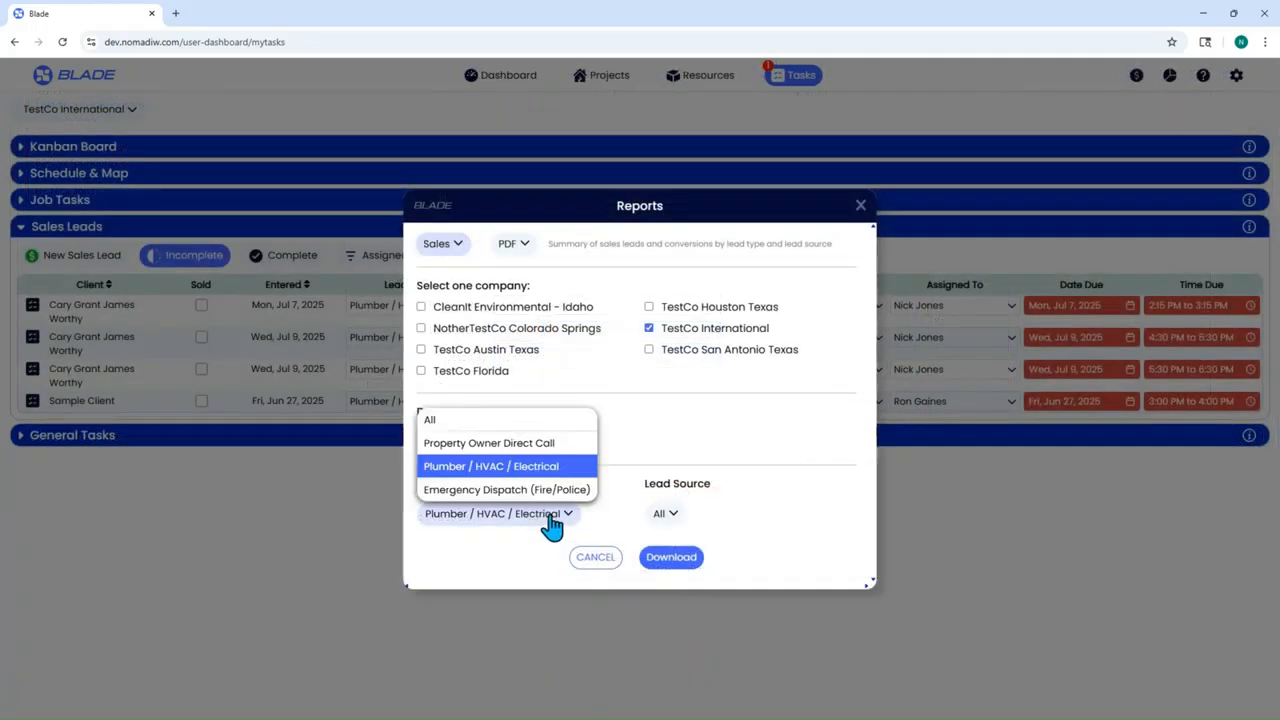
left_click(519, 470)
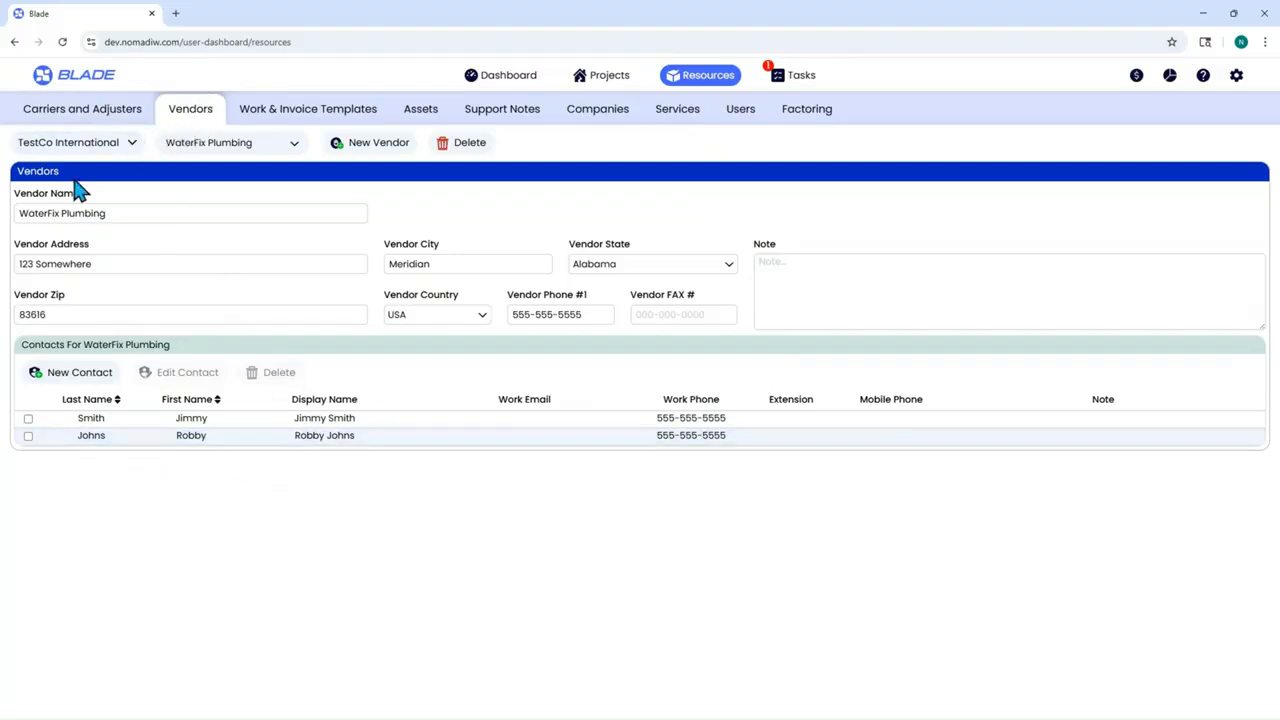
left_click(82, 115)
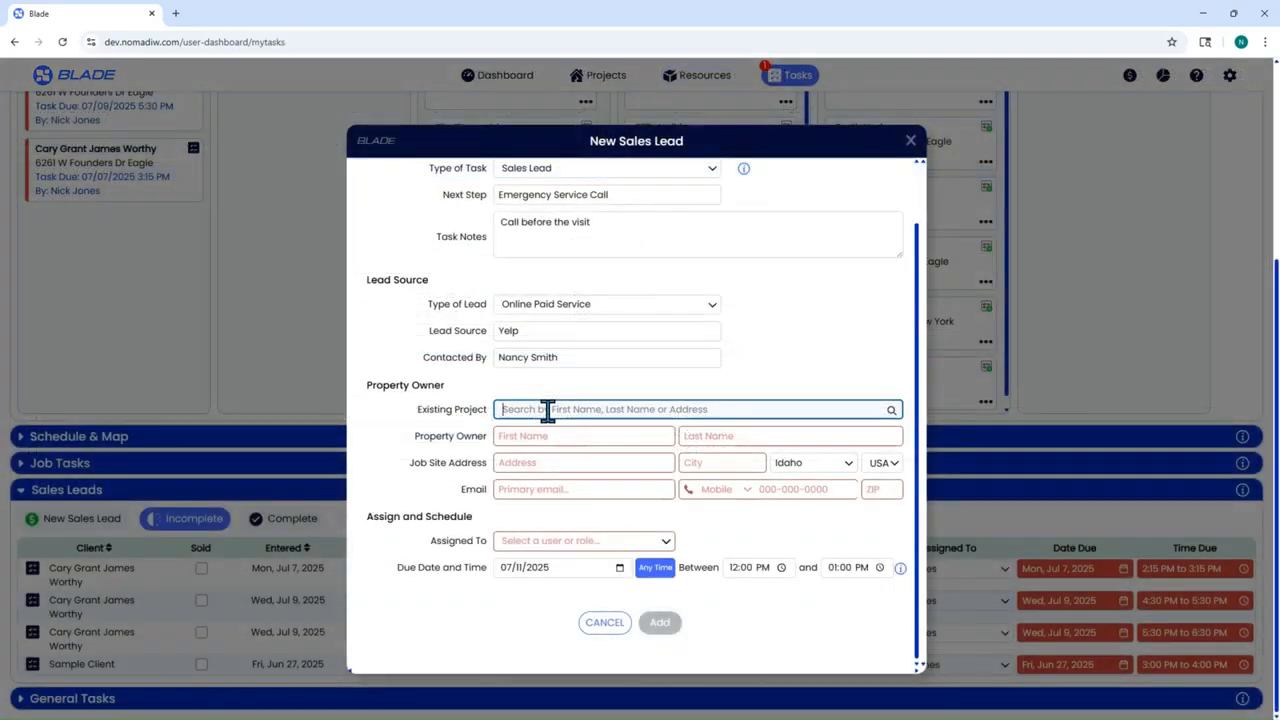
- Clear the project search and enter the property owner's first and last name
type("Nancy")
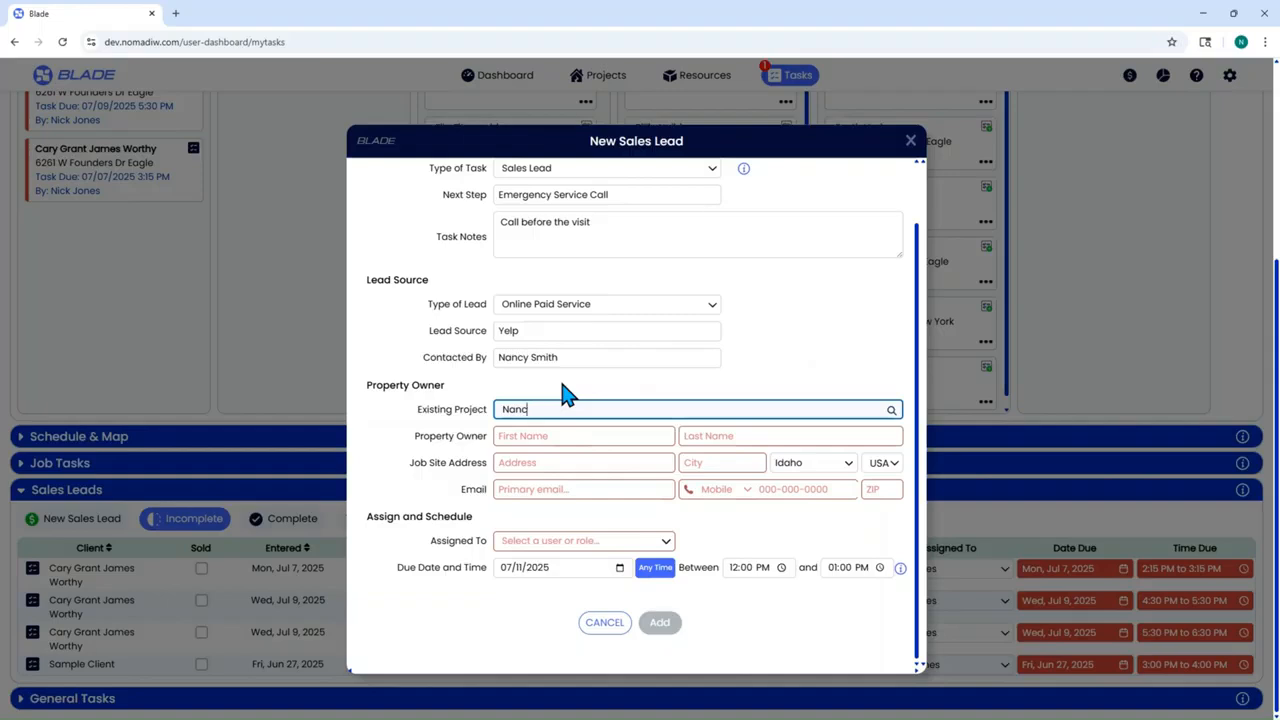
key("BackSpace")
key("BackSpace")
key("BackSpace")
key("BackSpace")
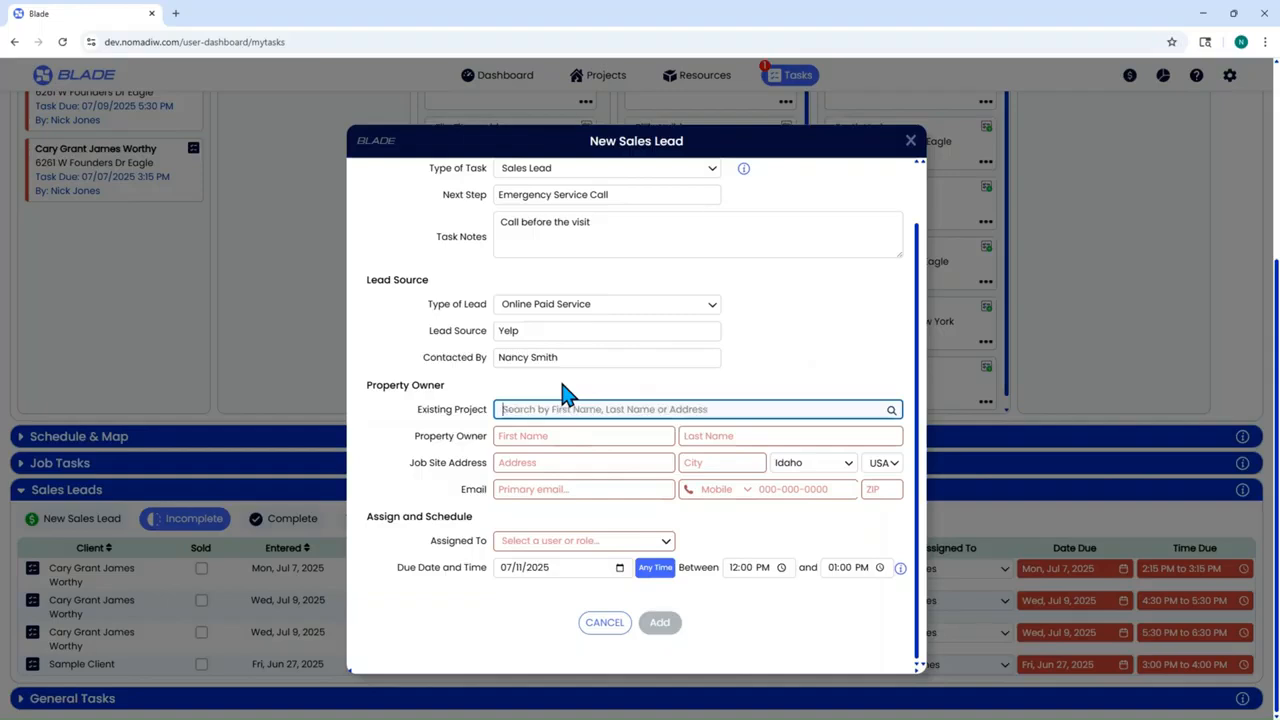
left_click(596, 435)
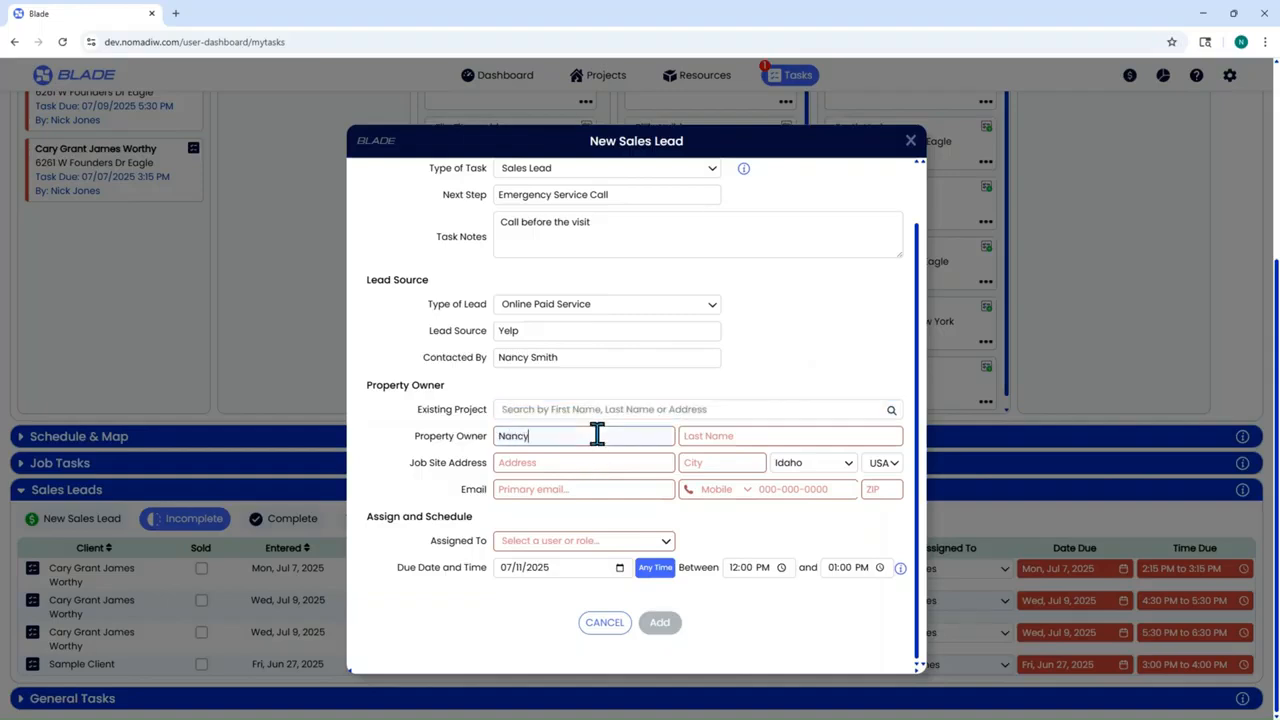
key("Tab")
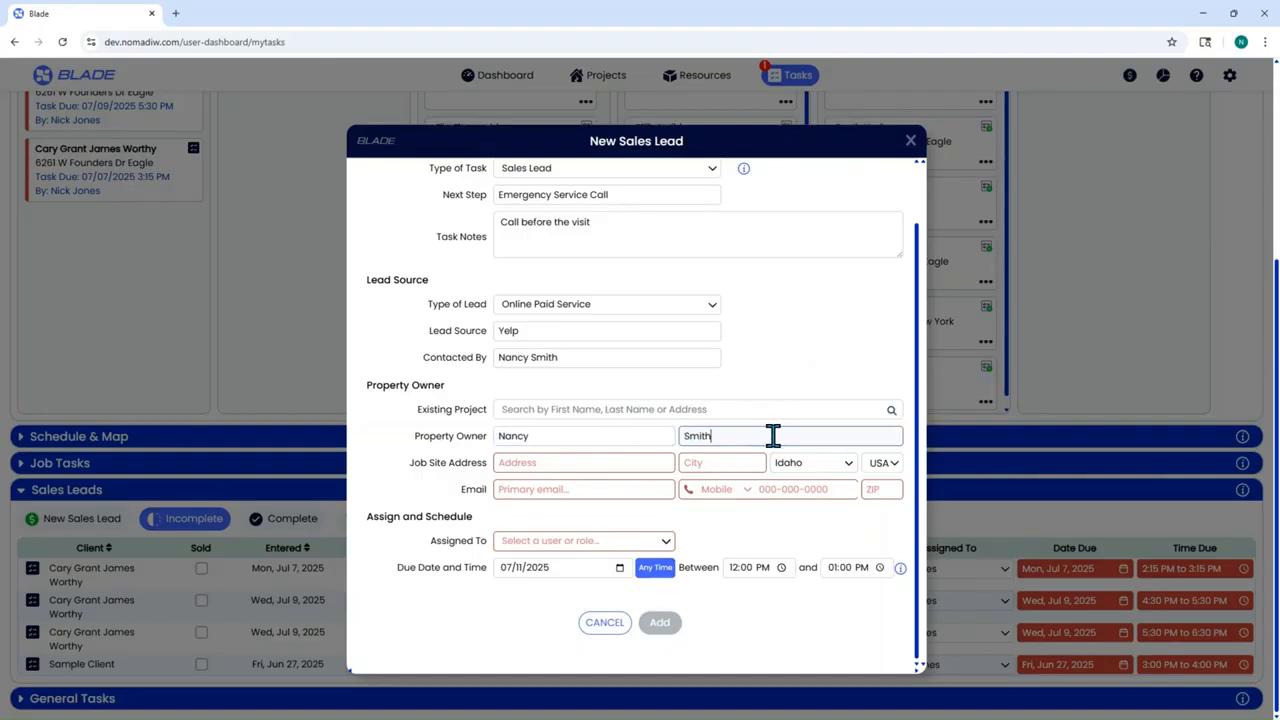
- Fill in the job site street address and ZIP code
left_click(634, 462)
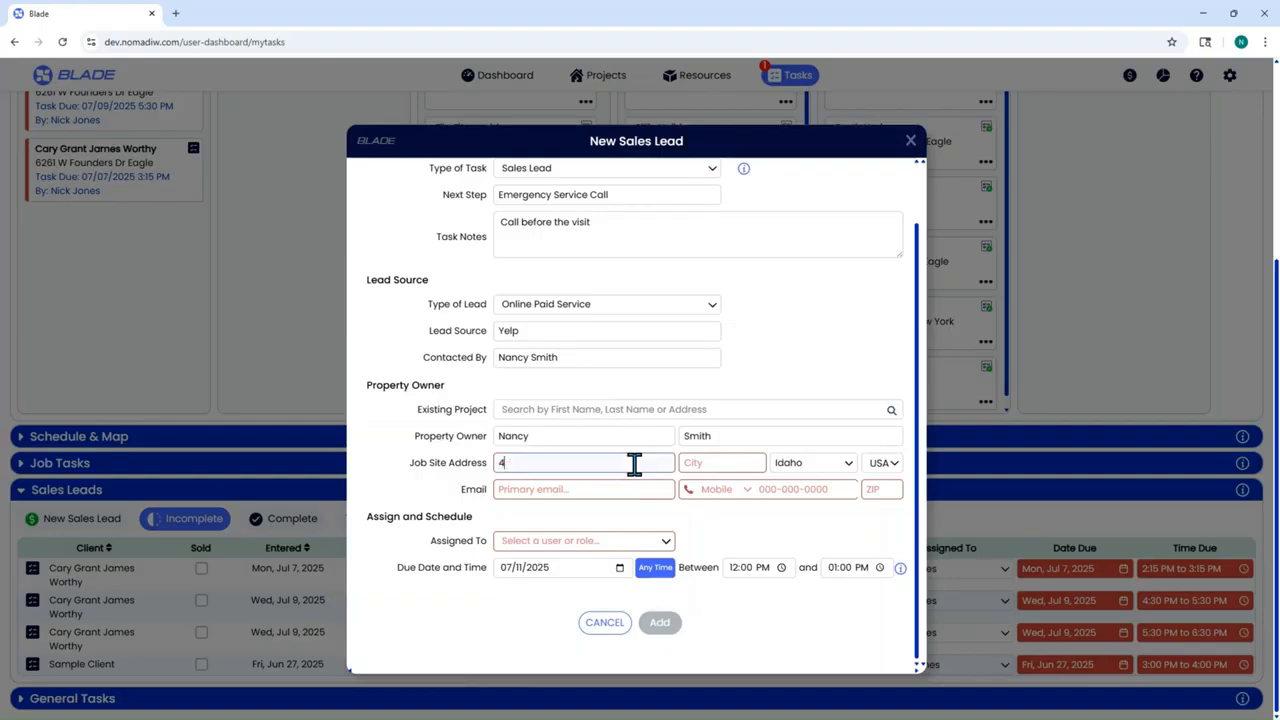
type("Eagle")
left_click(890, 486)
type("83616")
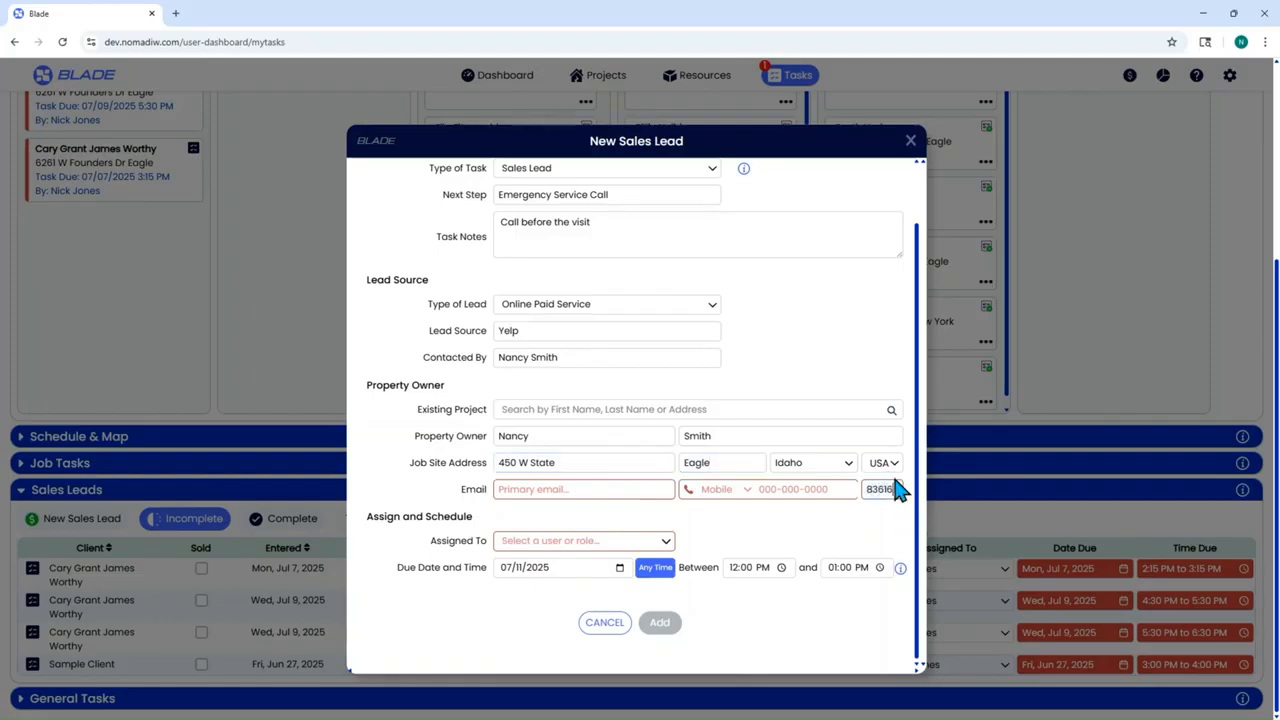
- Add the owner's e-mail and phone number, setting the phone type to Home
left_click(570, 488)
left_click(765, 488)
type("555")
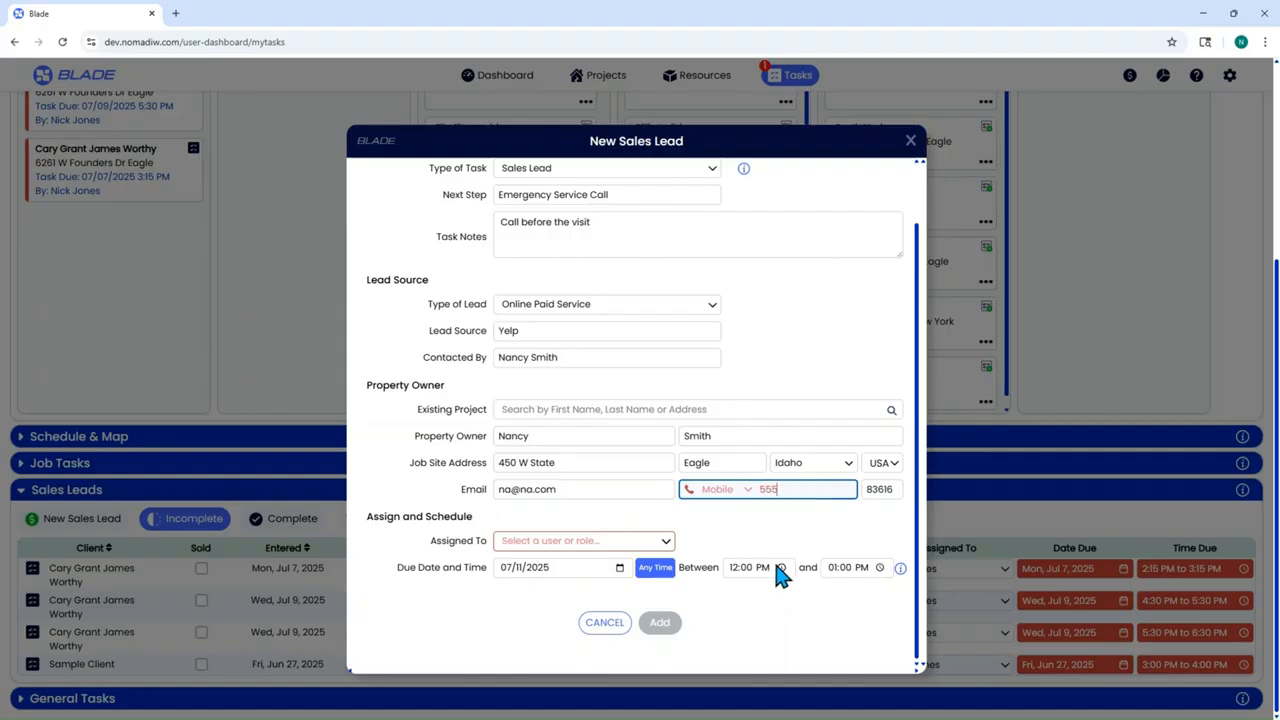
type("-555-5555")
left_click(746, 491)
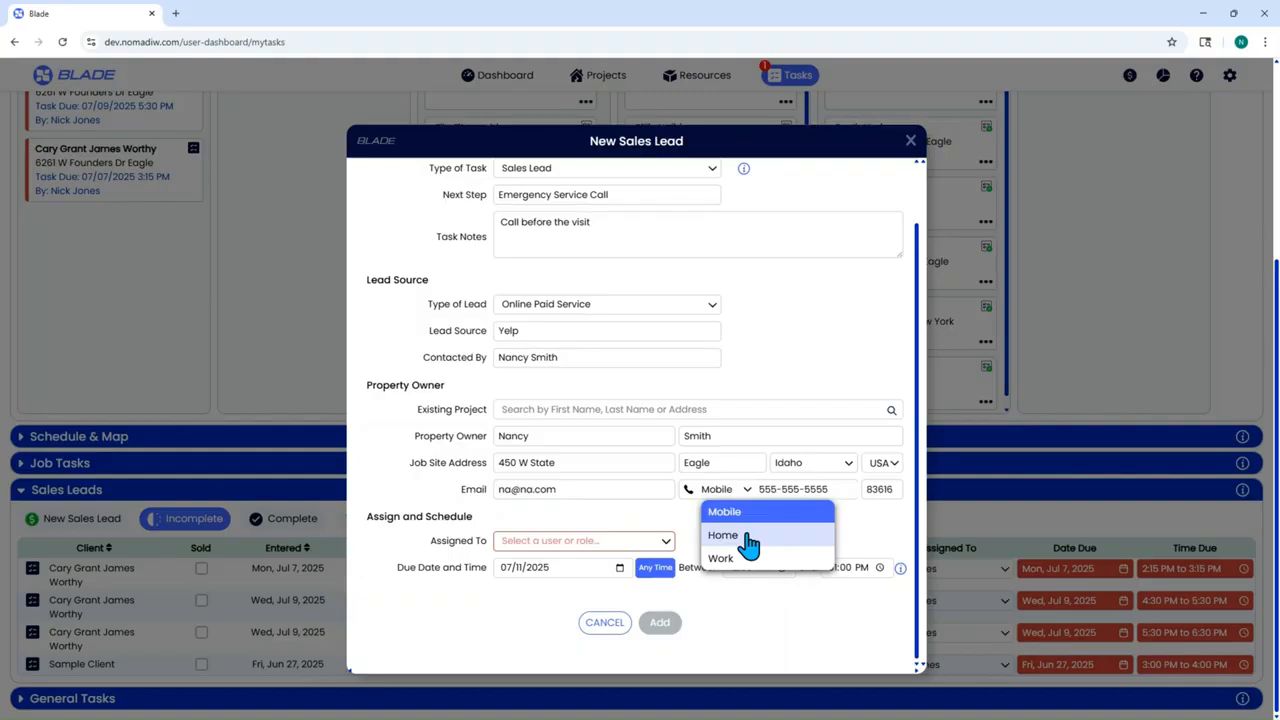
left_click(749, 537)
left_click(765, 489)
type("555-")
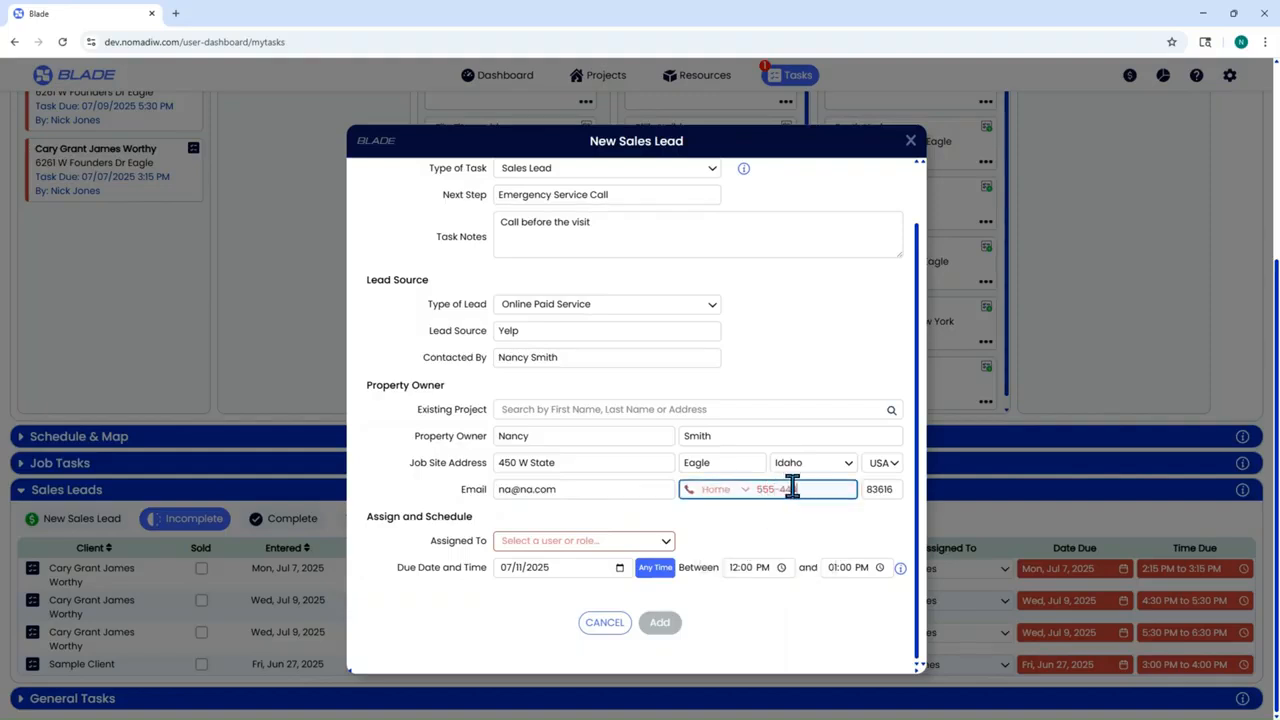
type("444-4444")
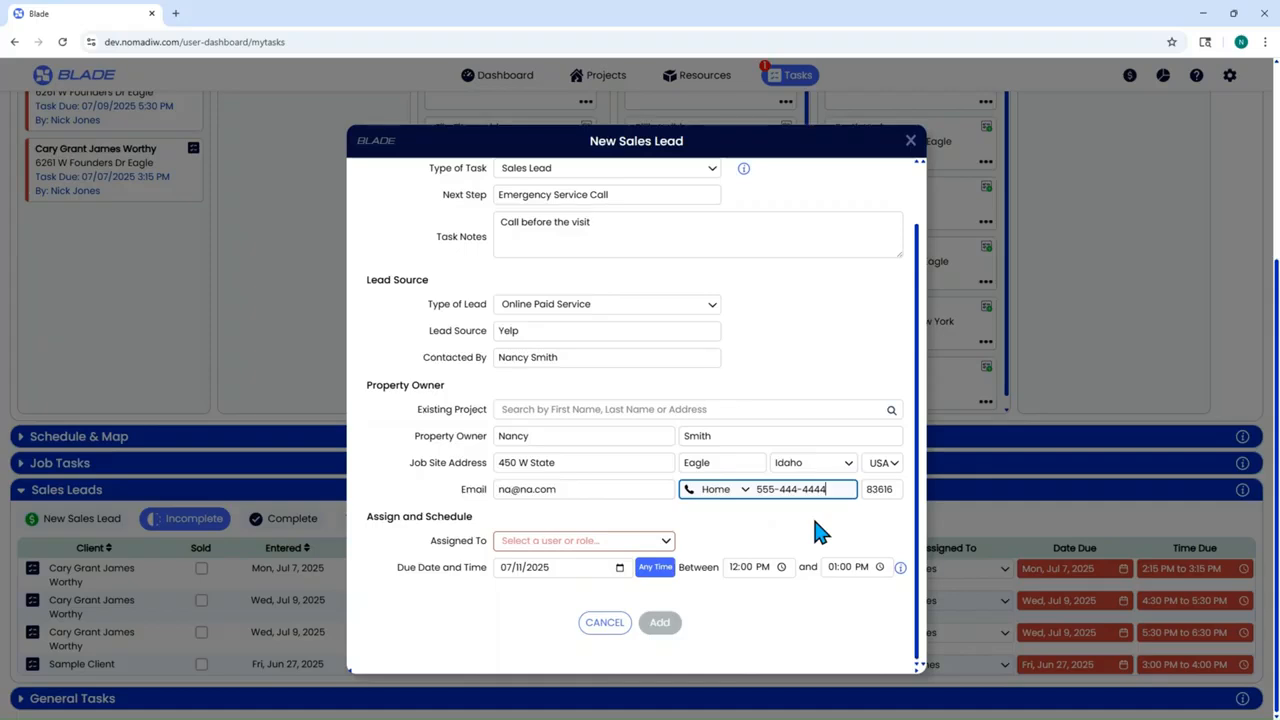
- Assign the lead to a user, schedule 07/11/2025 10:00–11:00 AM, and add it
left_click(624, 549)
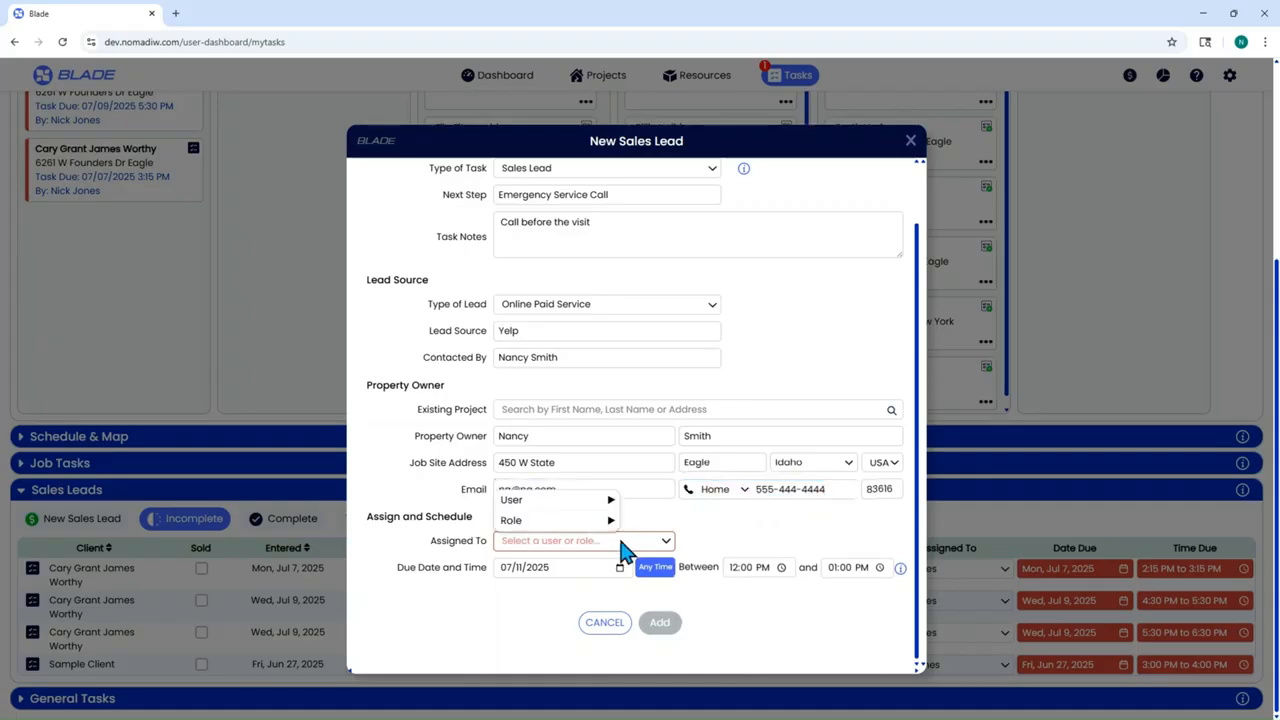
mouse_move(589, 505)
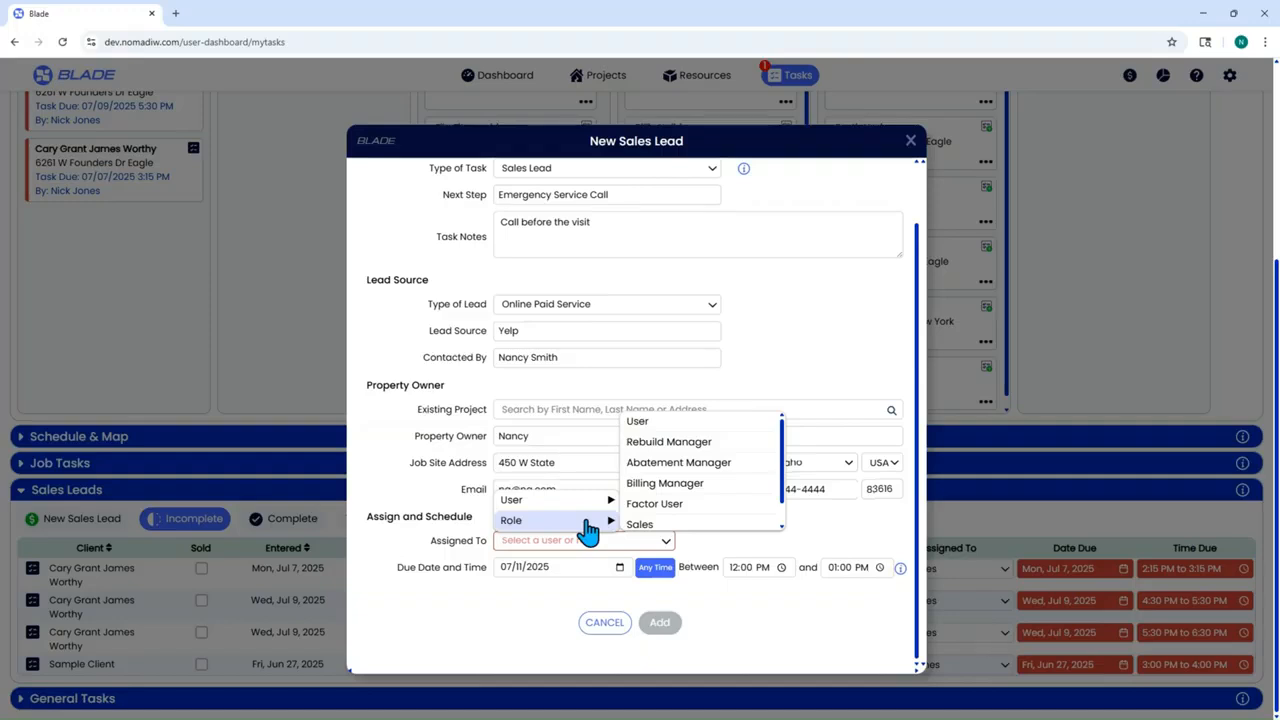
mouse_move(590, 500)
left_click(663, 497)
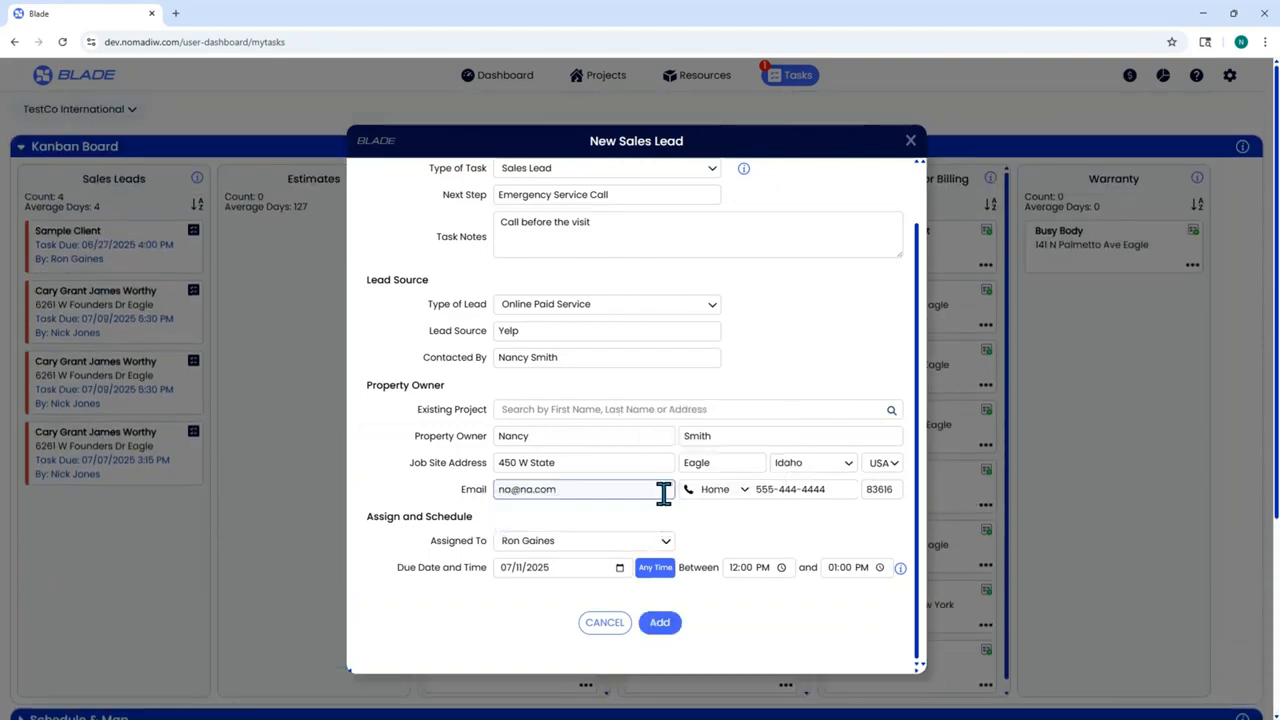
left_click(582, 576)
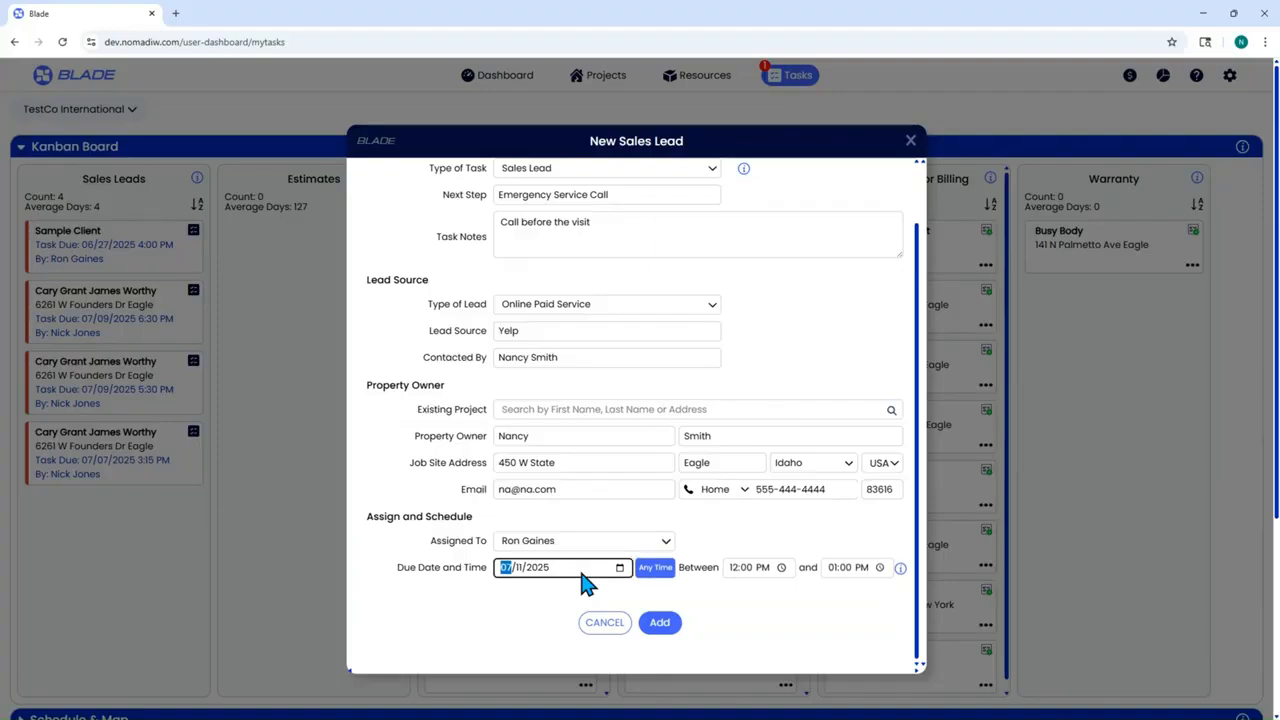
left_click(658, 570)
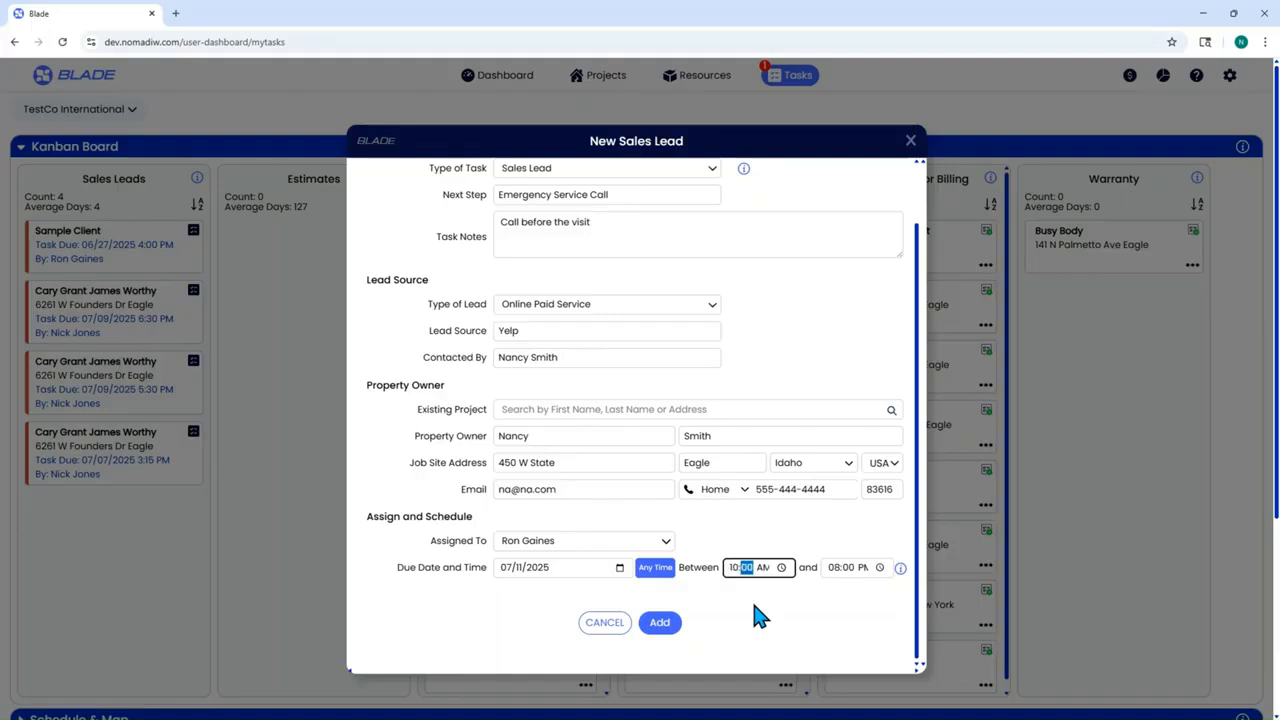
left_click(857, 568)
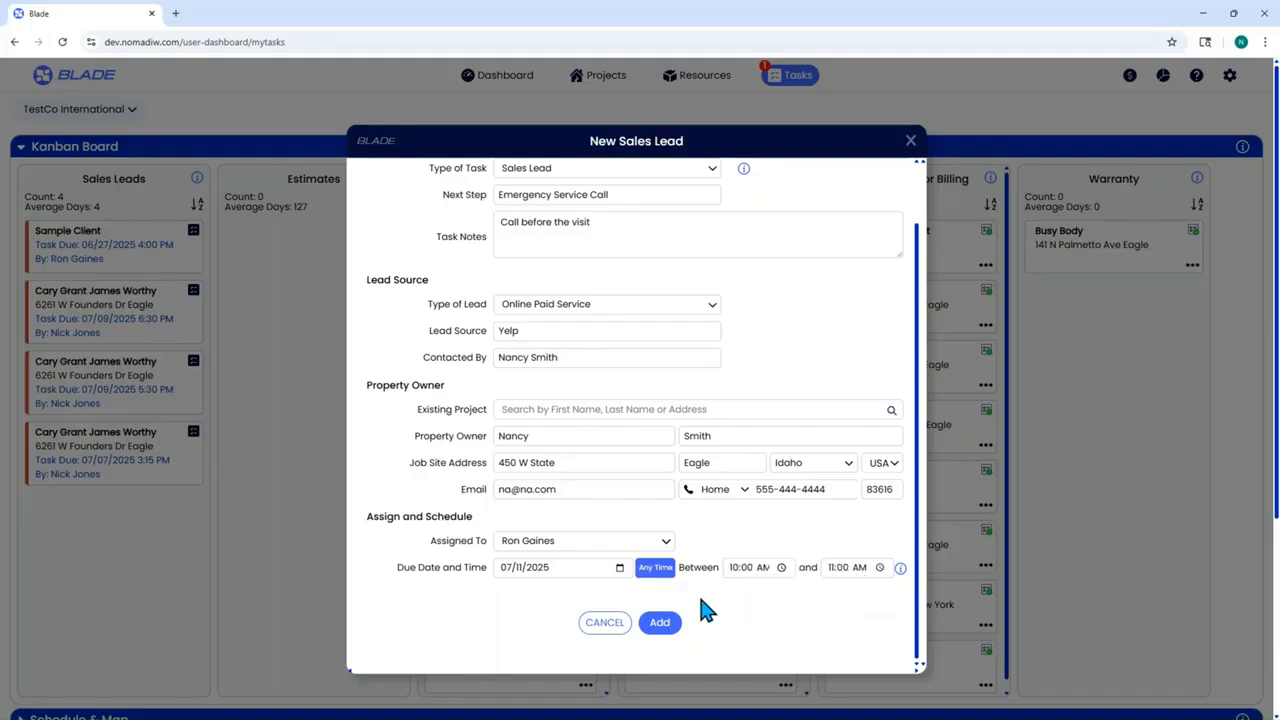
left_click(660, 624)
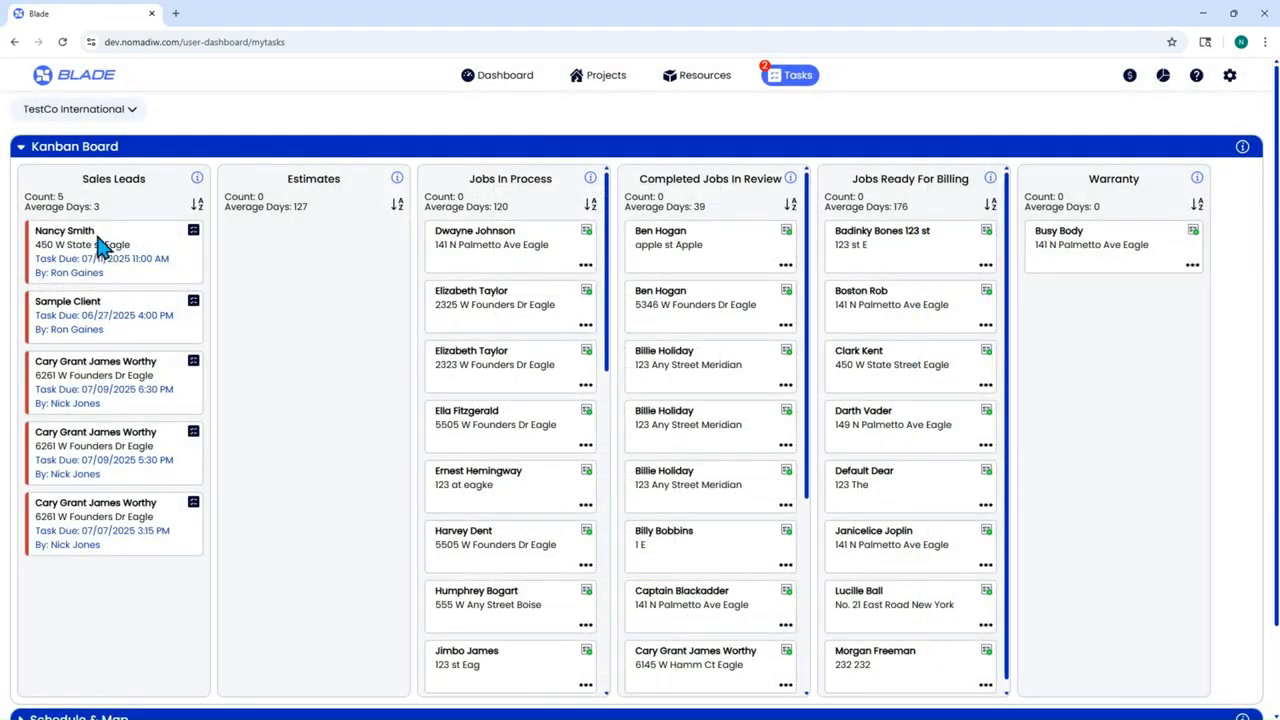
- Check the new lead's card, toggle Schedule & Map, and expand the Sales Leads table
left_click(194, 234)
left_click(1072, 243)
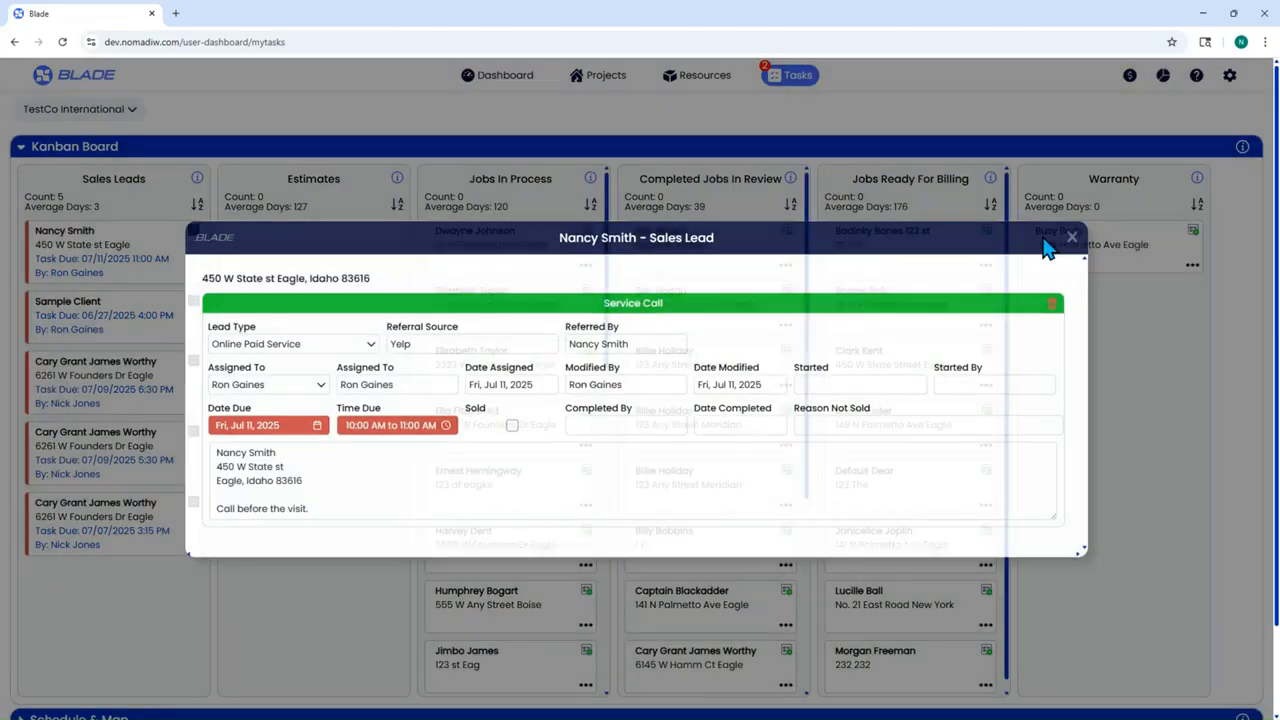
scroll(381, 371, "down", 1)
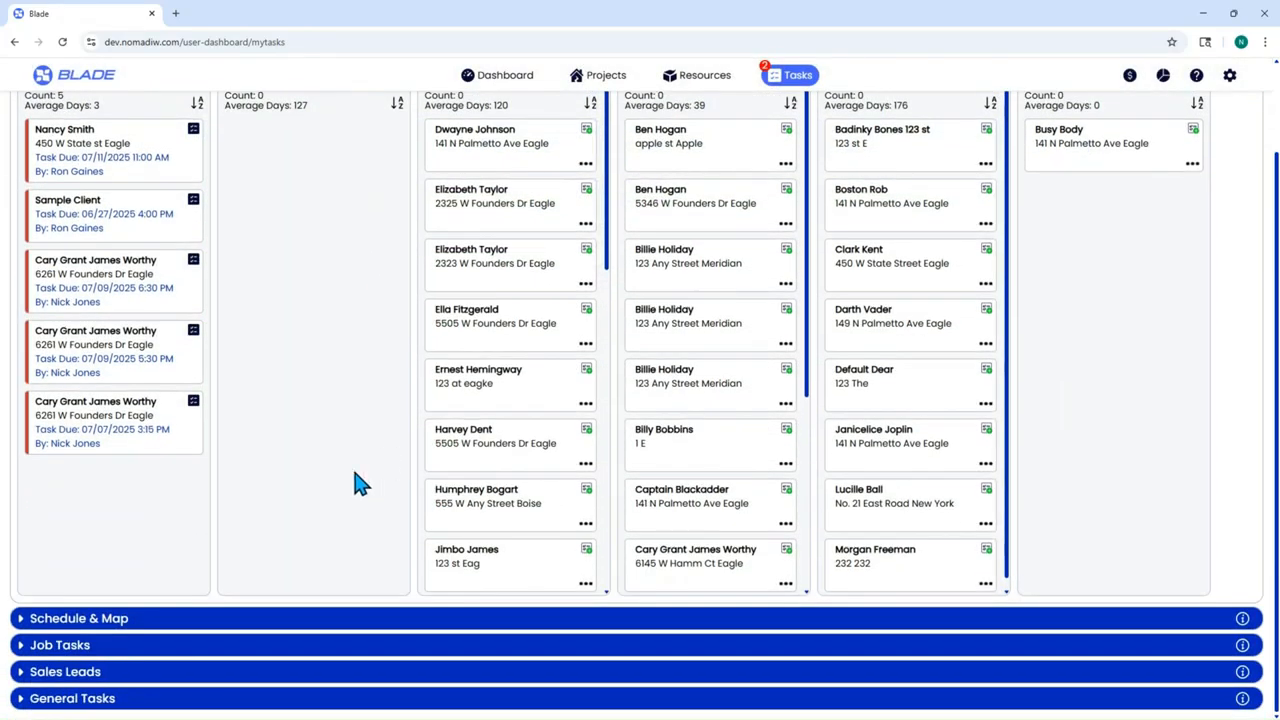
left_click(22, 622)
scroll(440, 500, "down", 5)
scroll(460, 645, "down", 5)
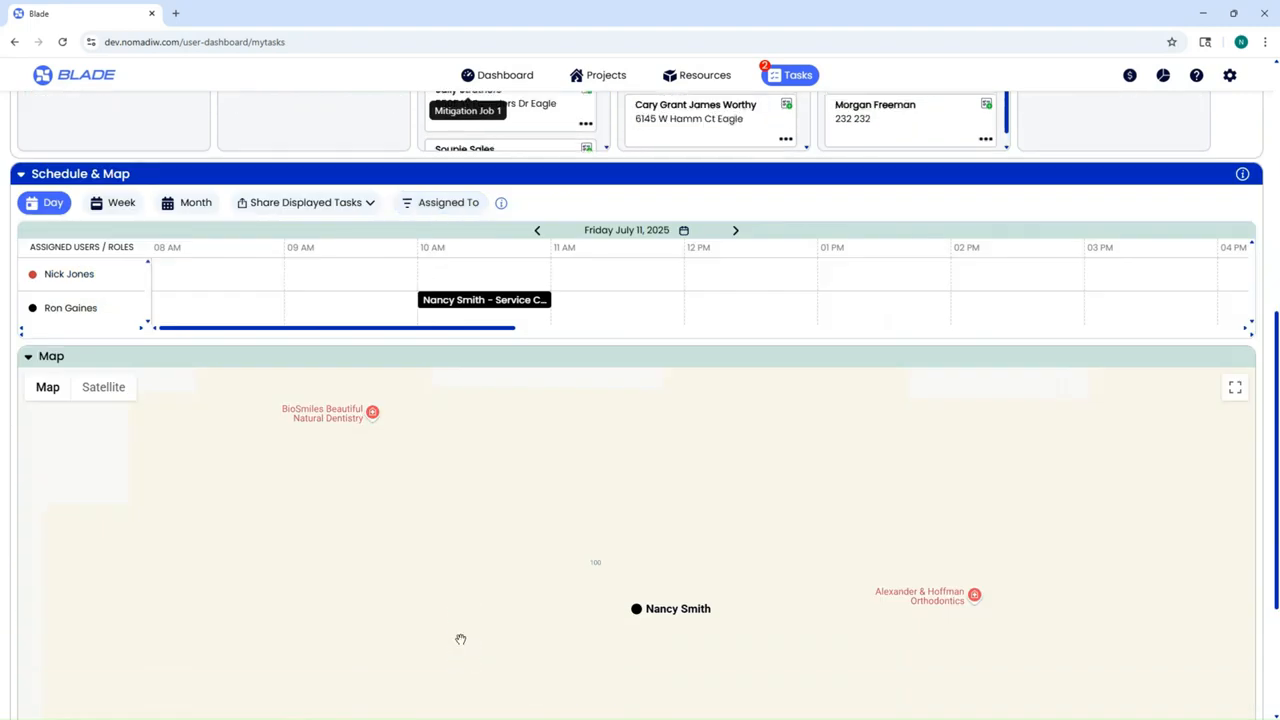
left_click(21, 176)
left_click(24, 672)
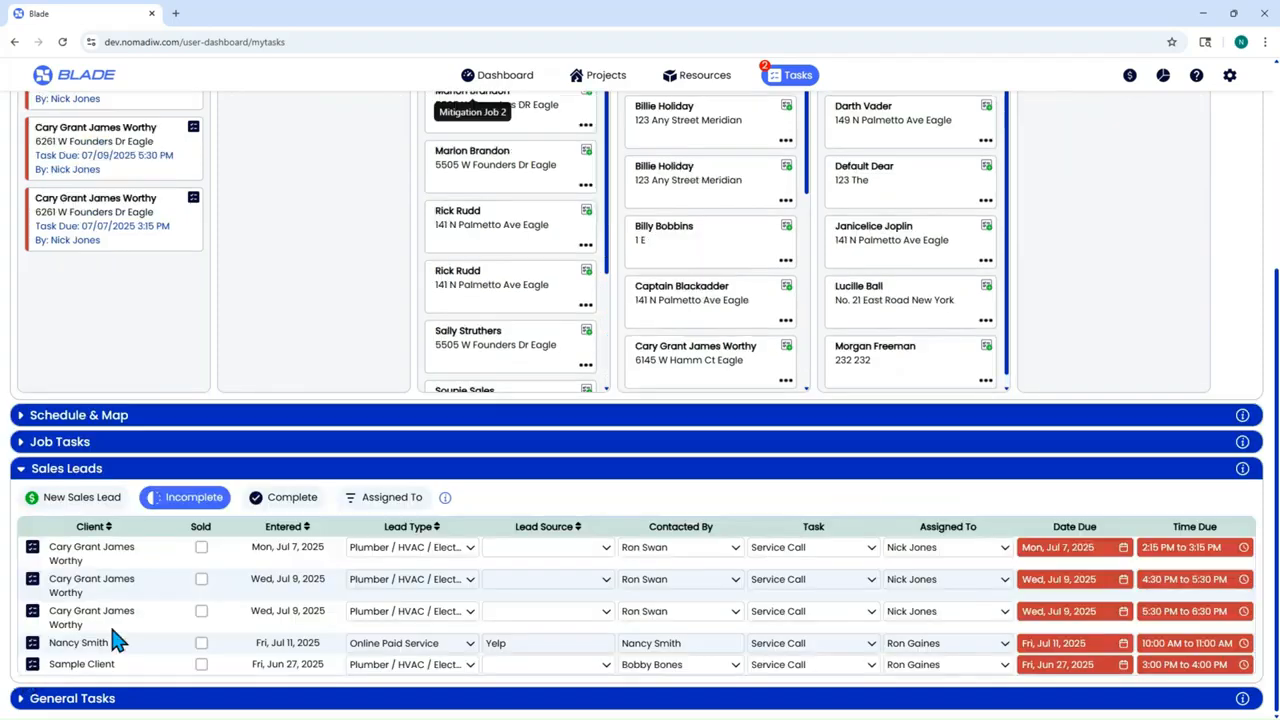
- Open the new lead, mark it not sold to browse Reason Not Sold options unsaved, then open settings
left_click(31, 648)
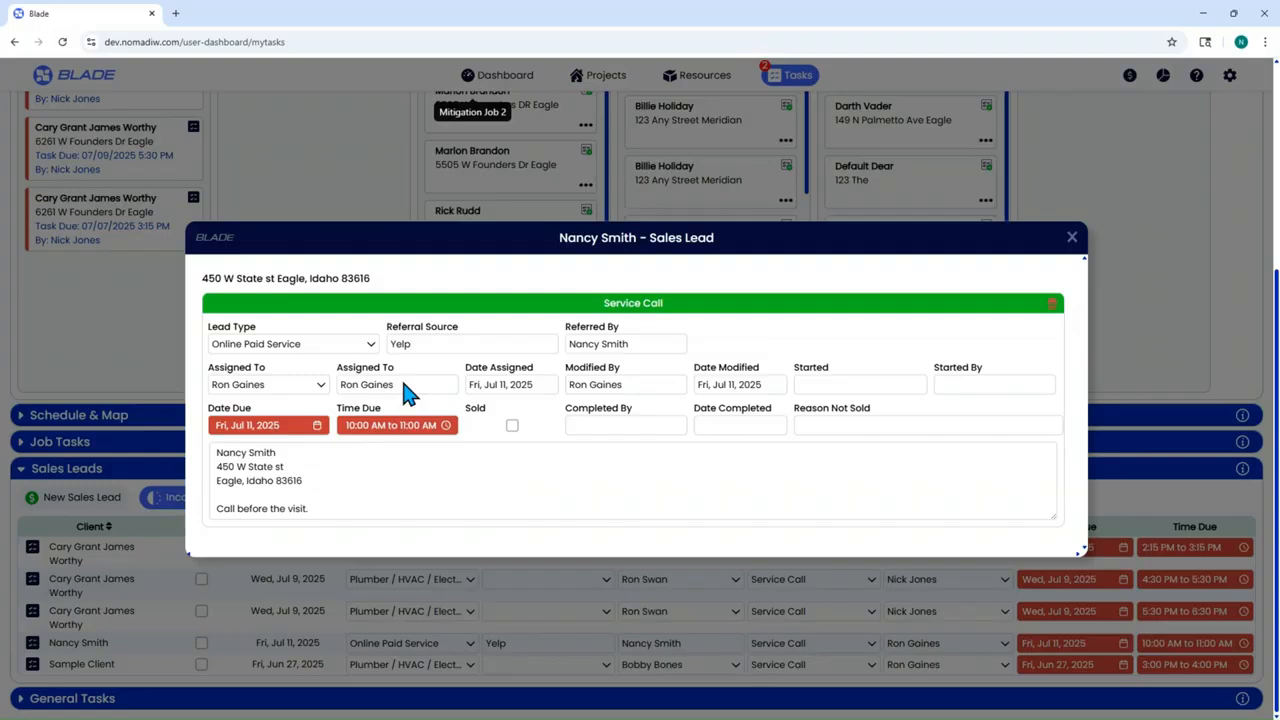
left_click(400, 430)
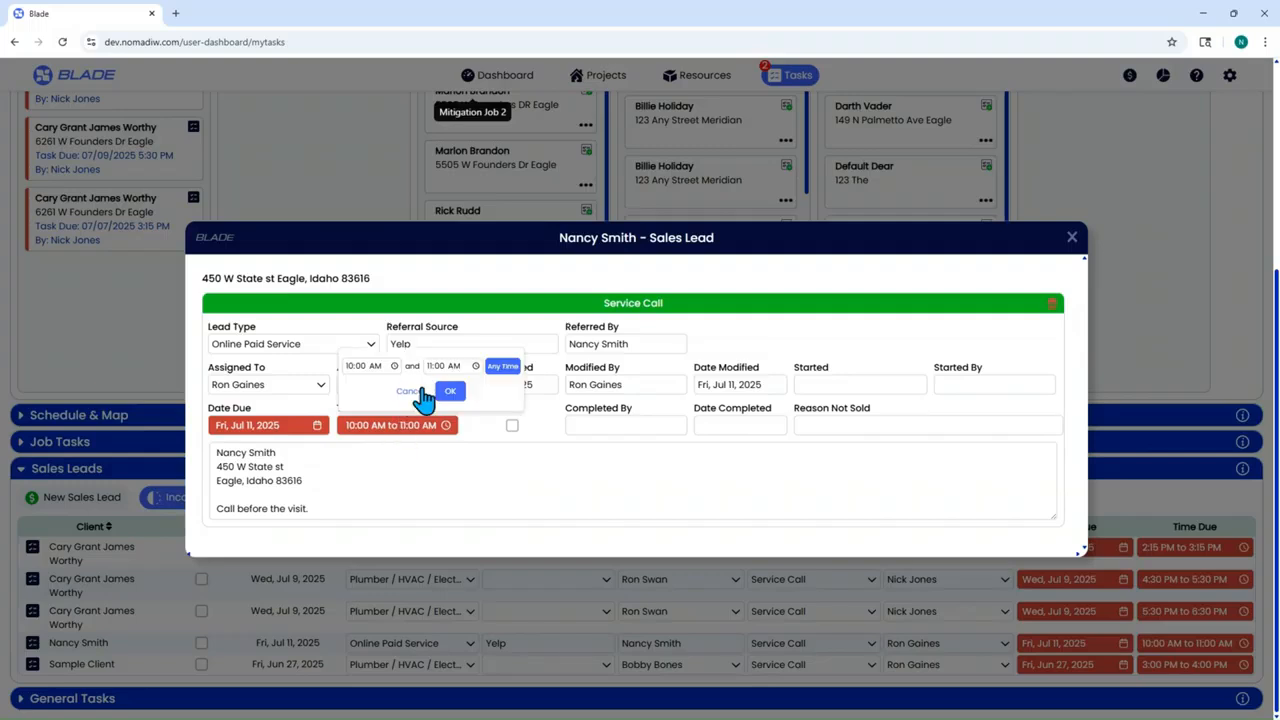
left_click(420, 391)
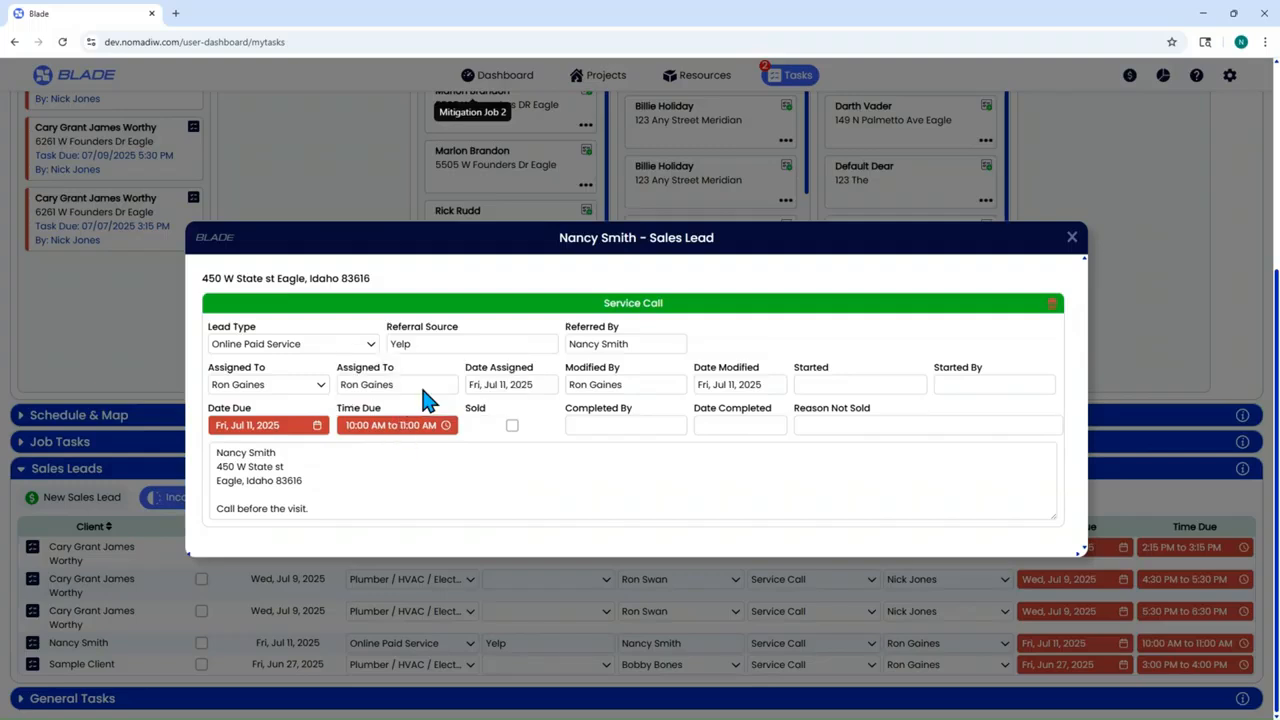
left_click(511, 427)
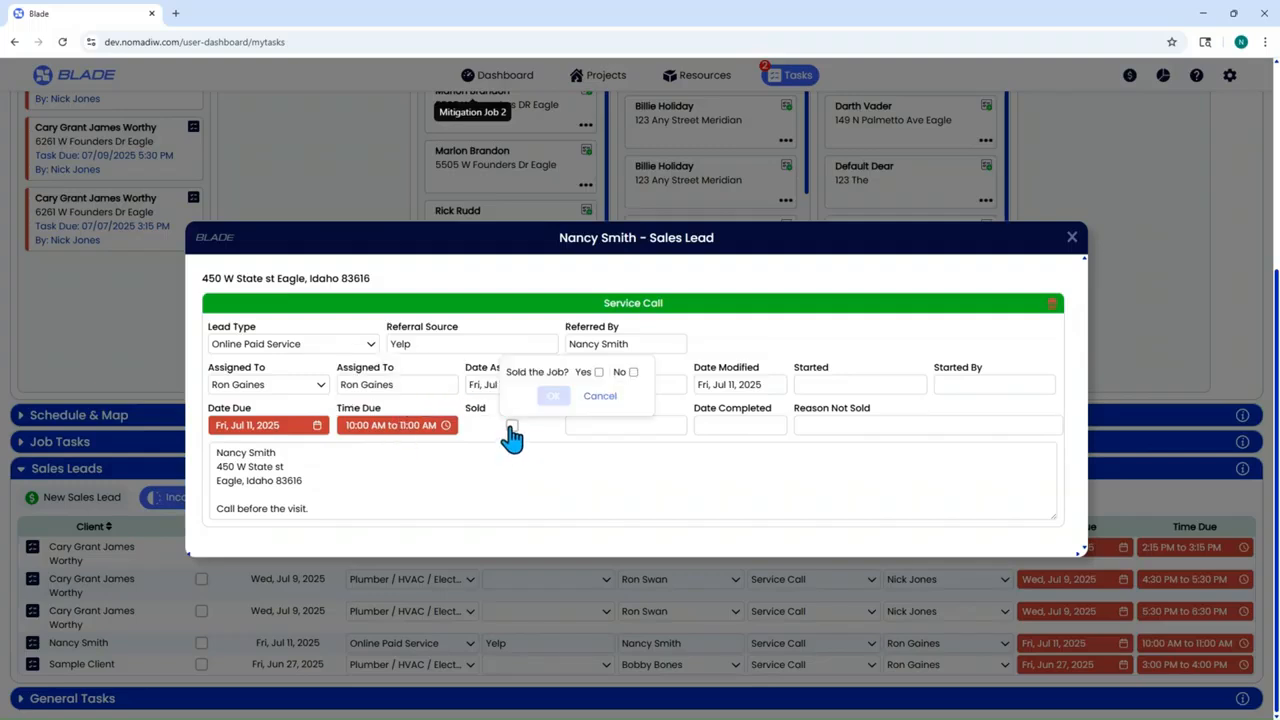
left_click(632, 373)
left_click(795, 410)
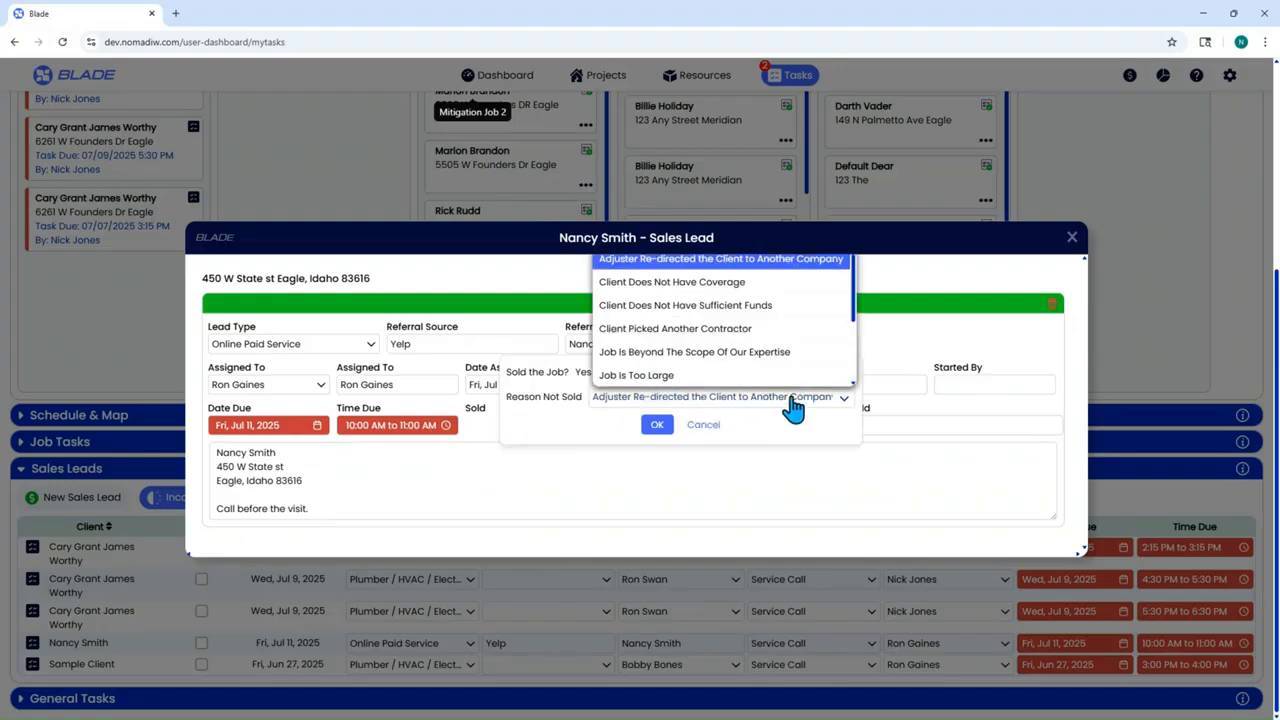
scroll(640, 320, "down", 2)
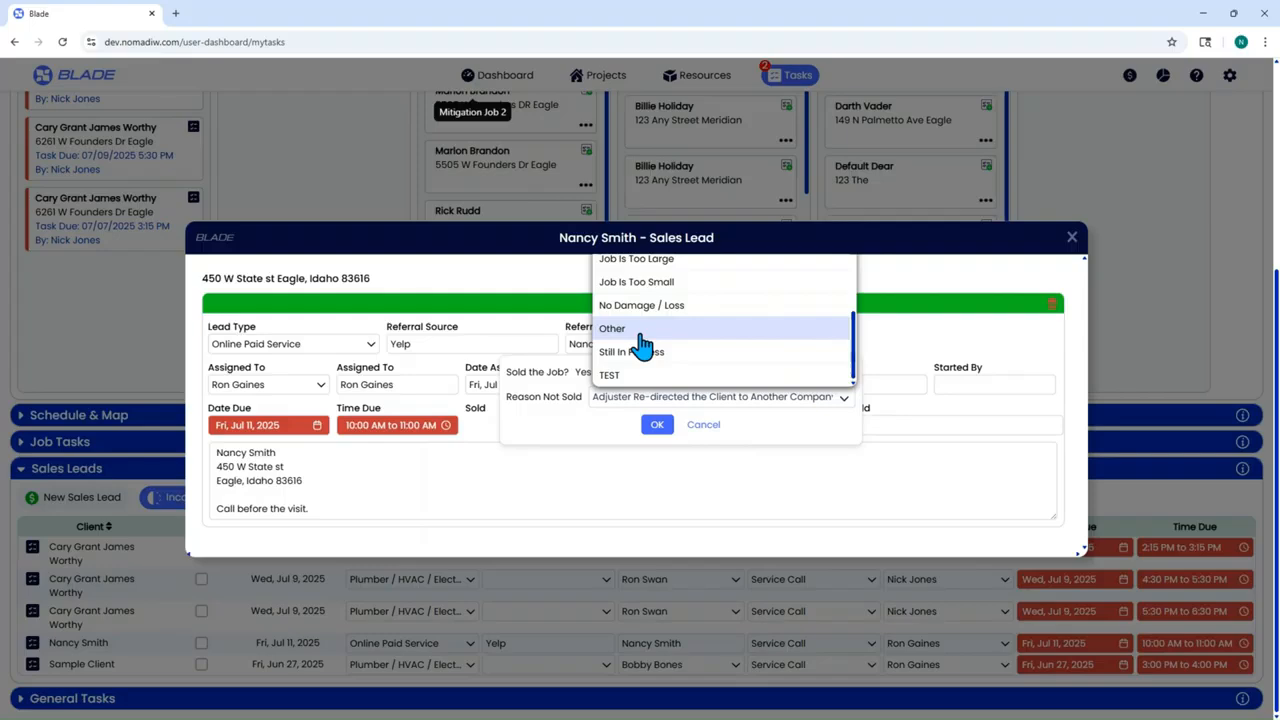
left_click(890, 495)
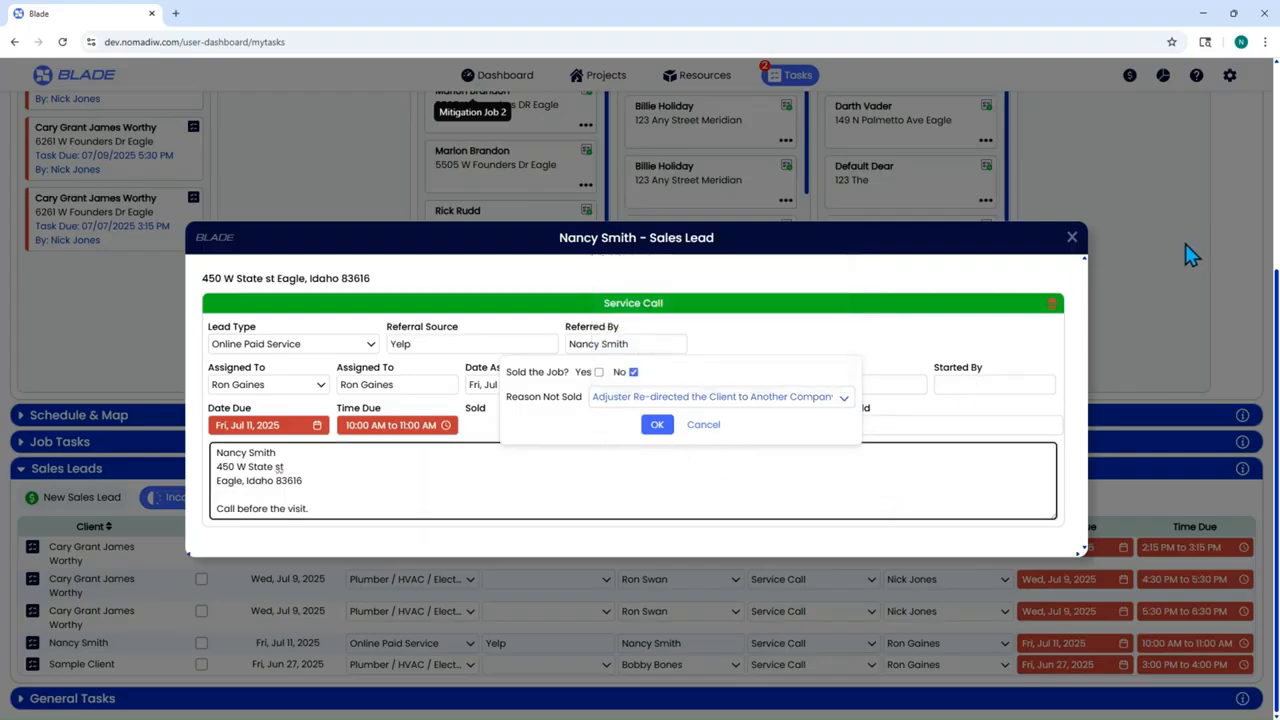
left_click(1230, 75)
- Review the General Inputs lists in Account Settings, then return to the Tasks Kanban board
left_click(1165, 140)
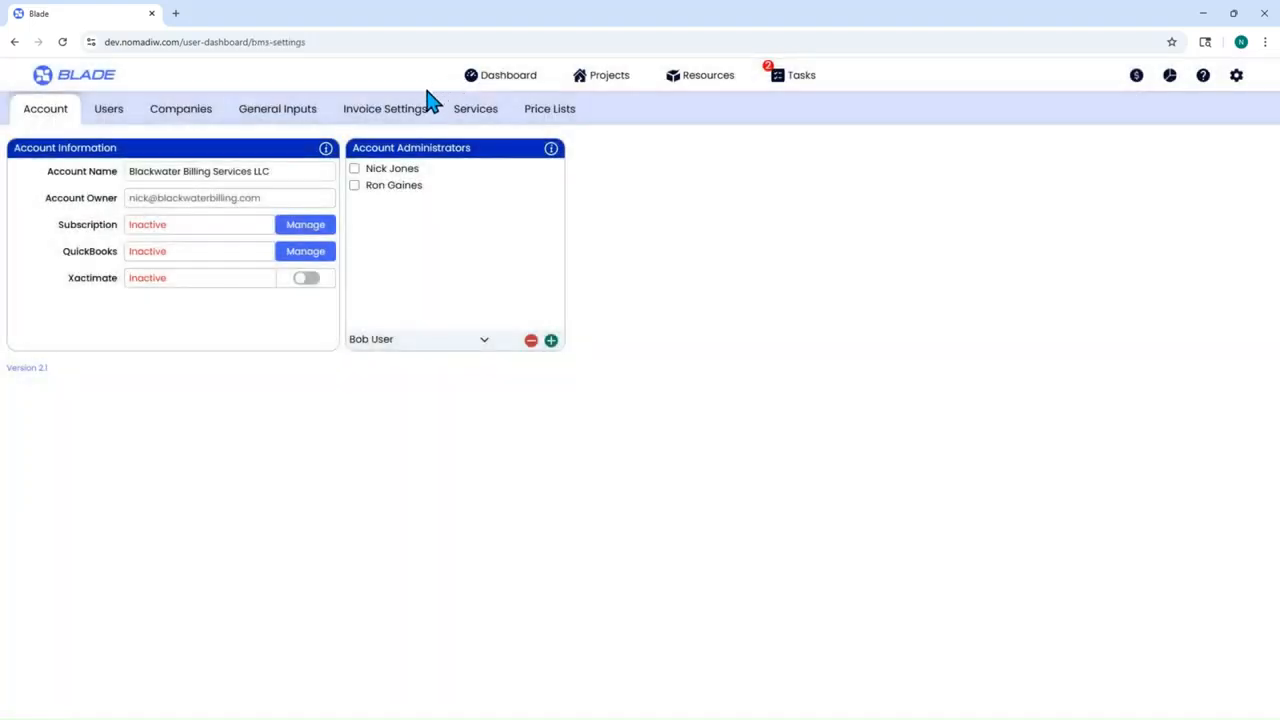
left_click(297, 118)
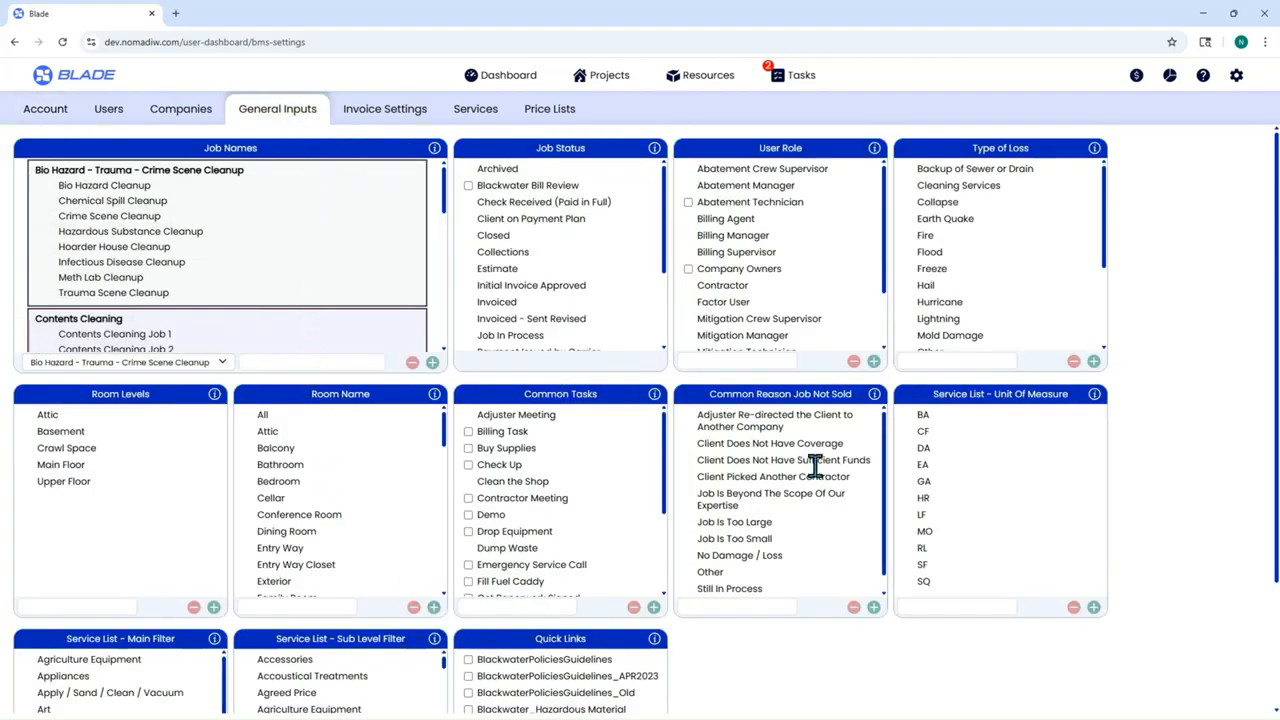
left_click(795, 75)
left_click(20, 150)
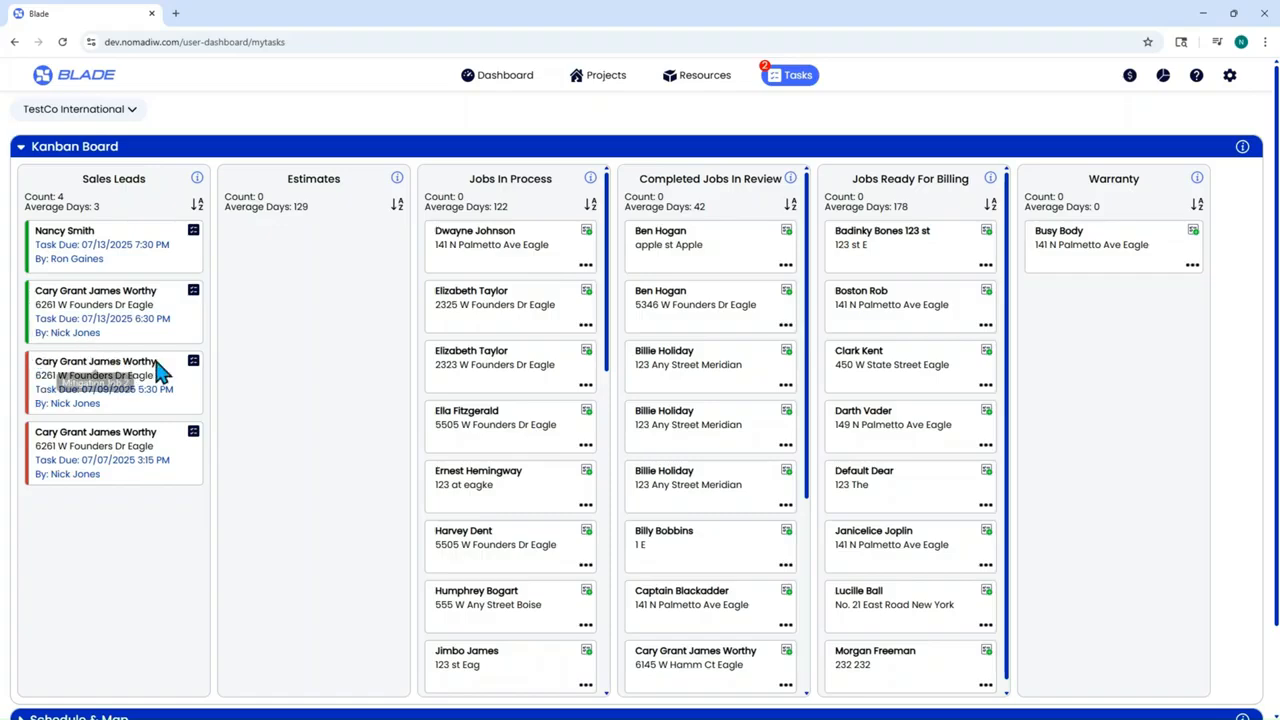
- Reschedule the Jul 9 lead to Sun, Jul 13, 2025, and open the top sales lead's details
left_click(194, 366)
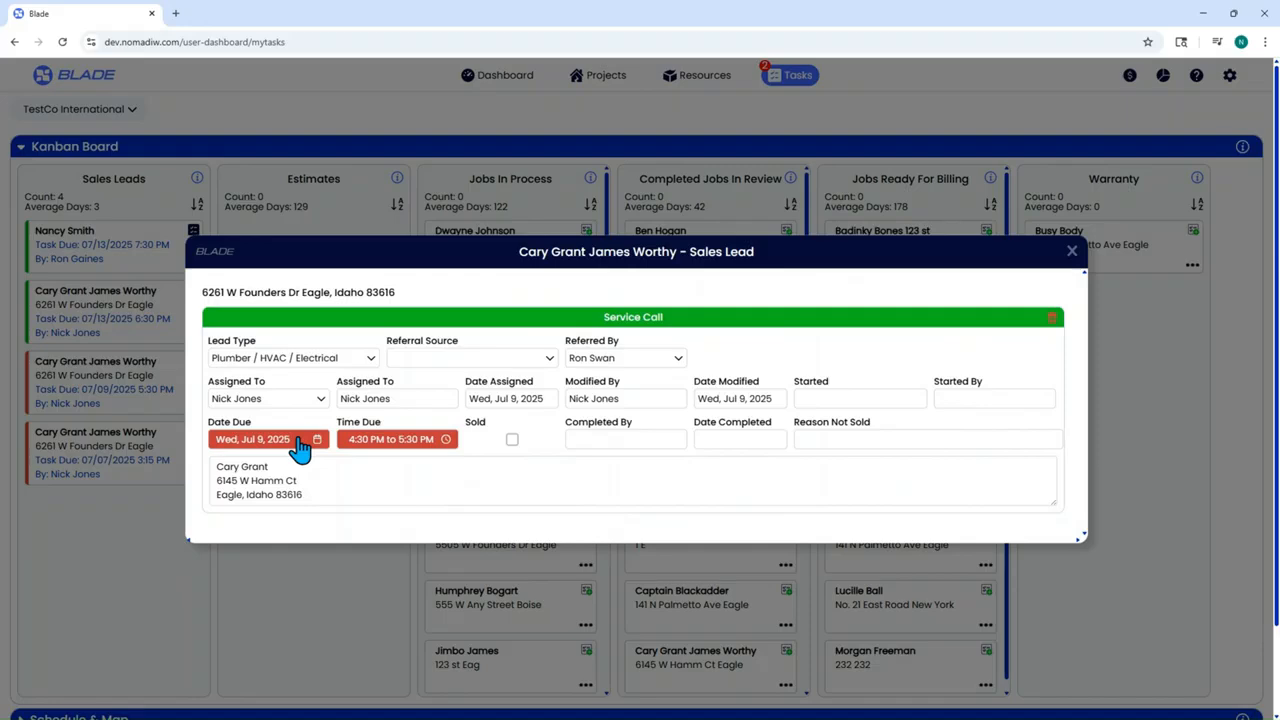
left_click(299, 446)
left_click(374, 318)
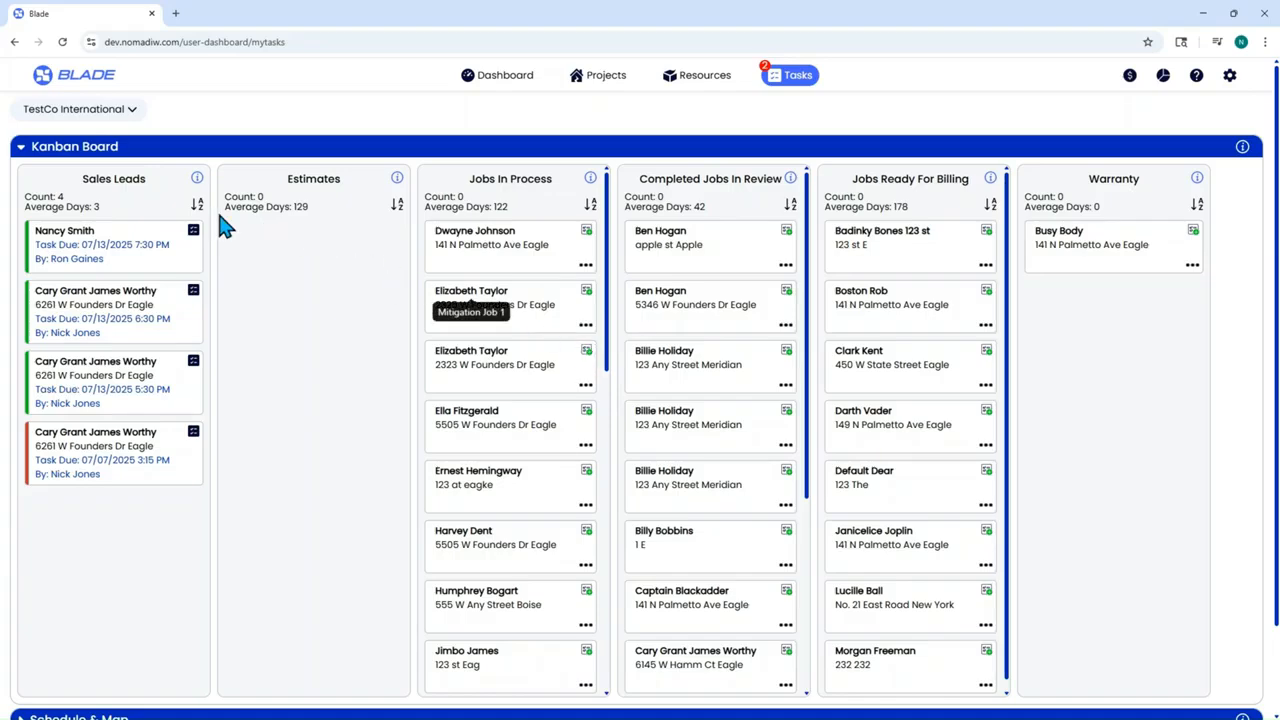
left_click(195, 232)
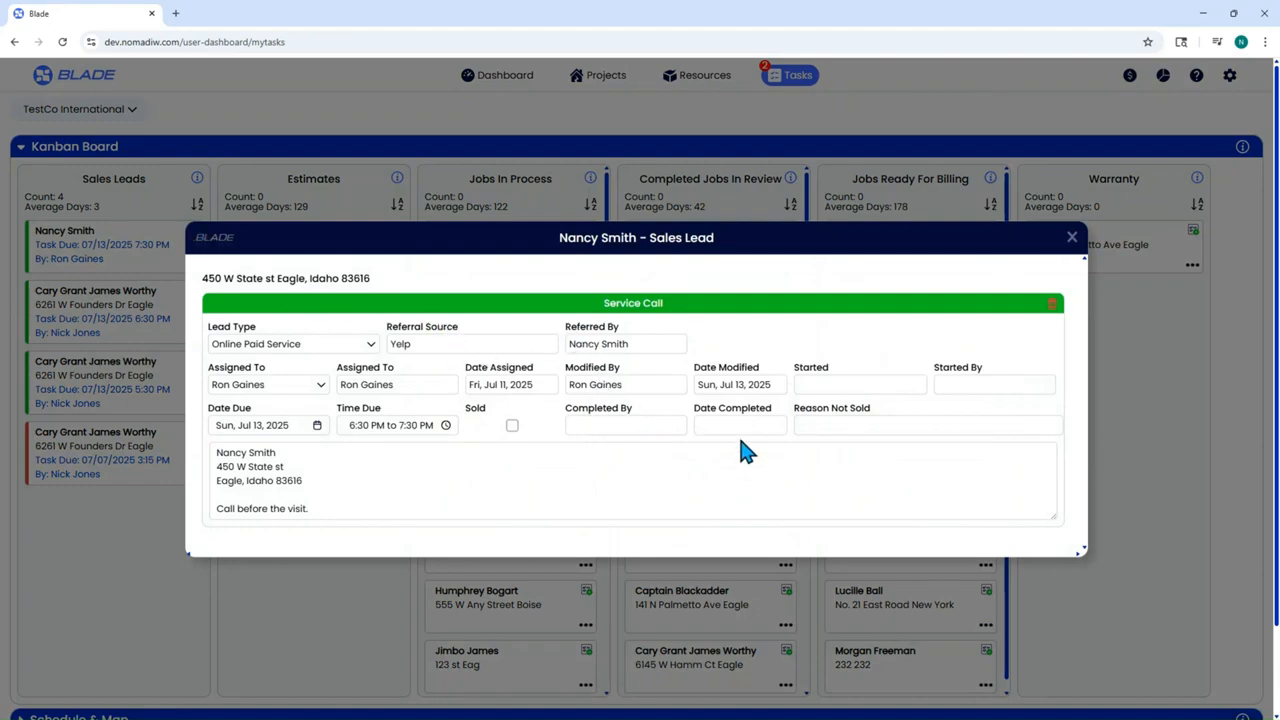
- Skip the Sold question, move the due date to Jul 11, and keep the Service Call task
left_click(512, 427)
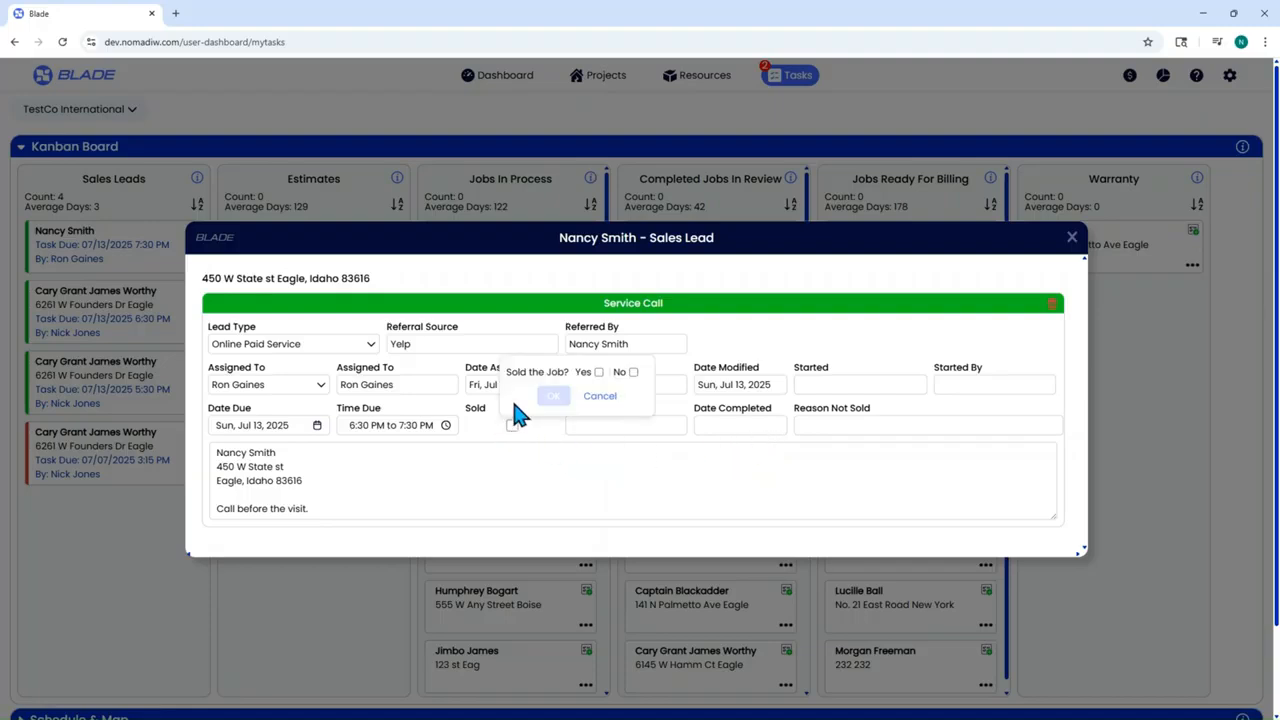
left_click(598, 397)
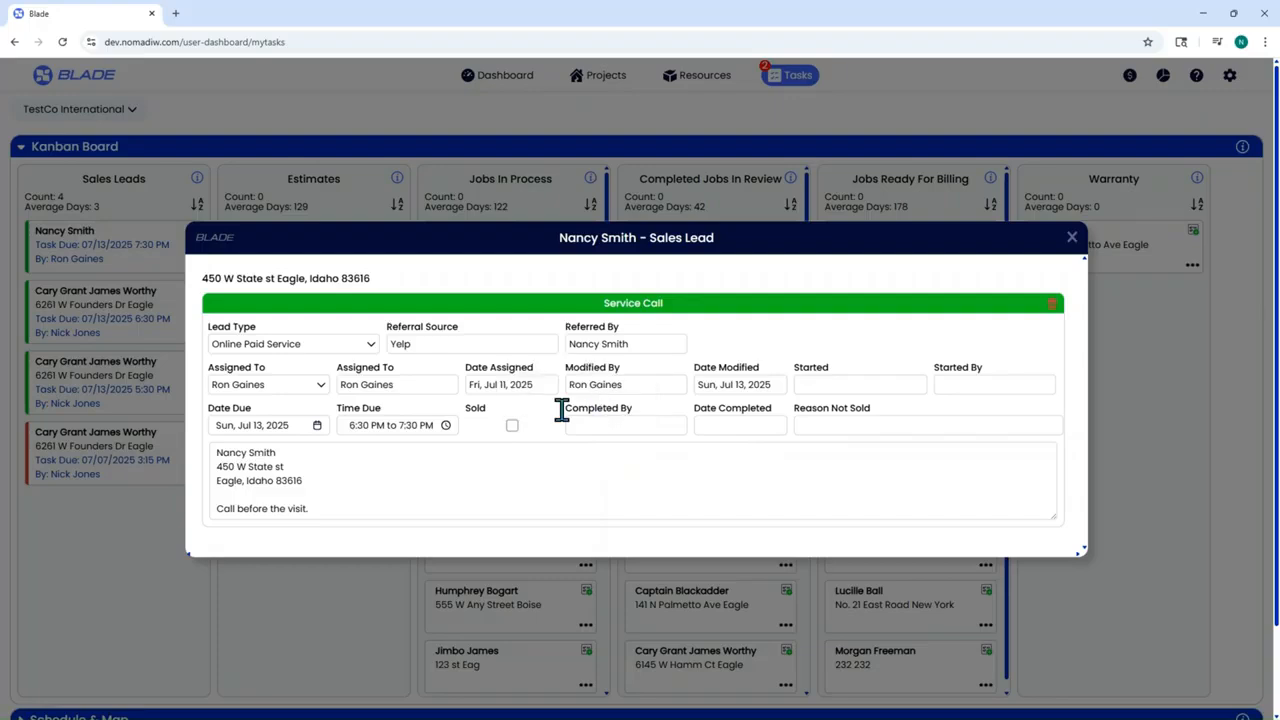
left_click(396, 432)
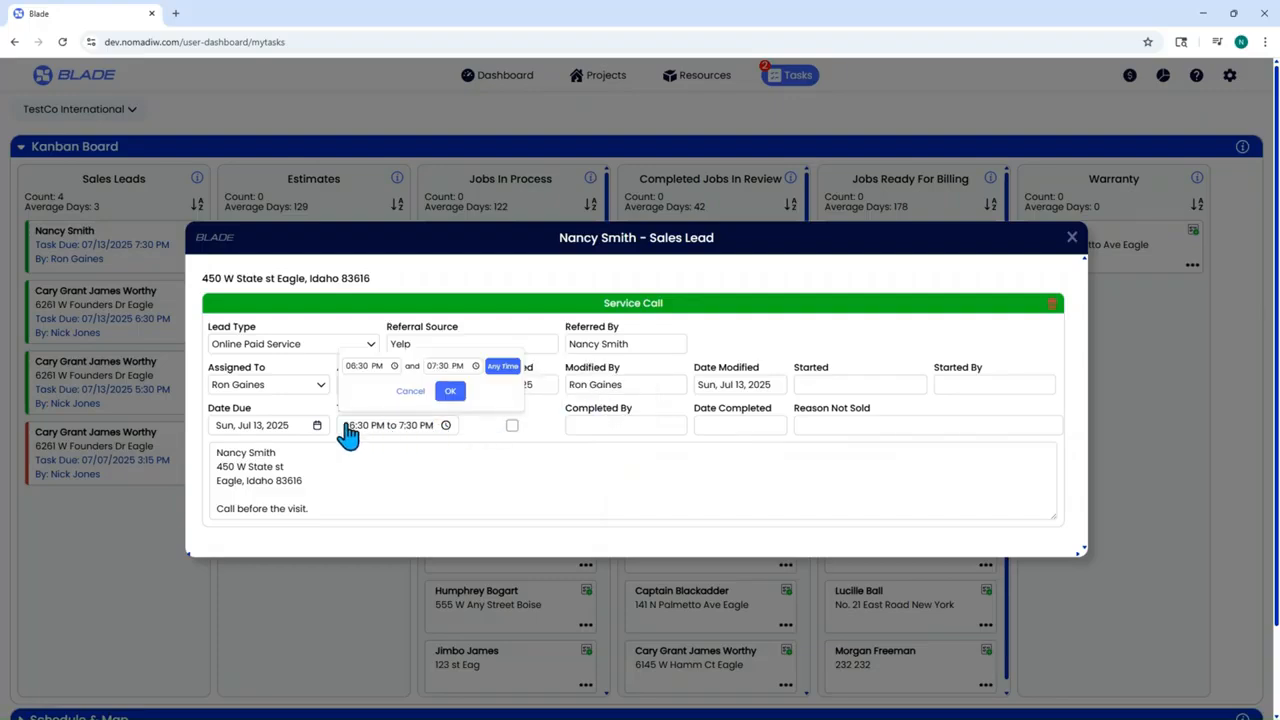
left_click(272, 428)
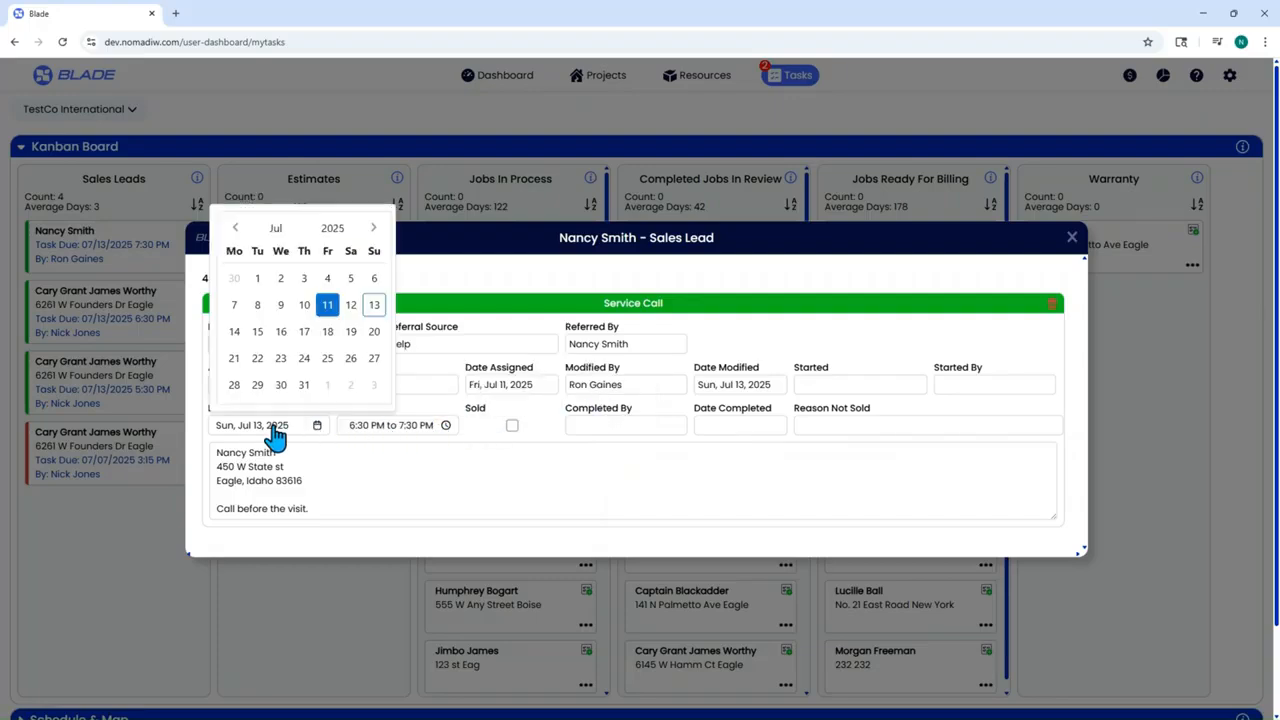
left_click(326, 306)
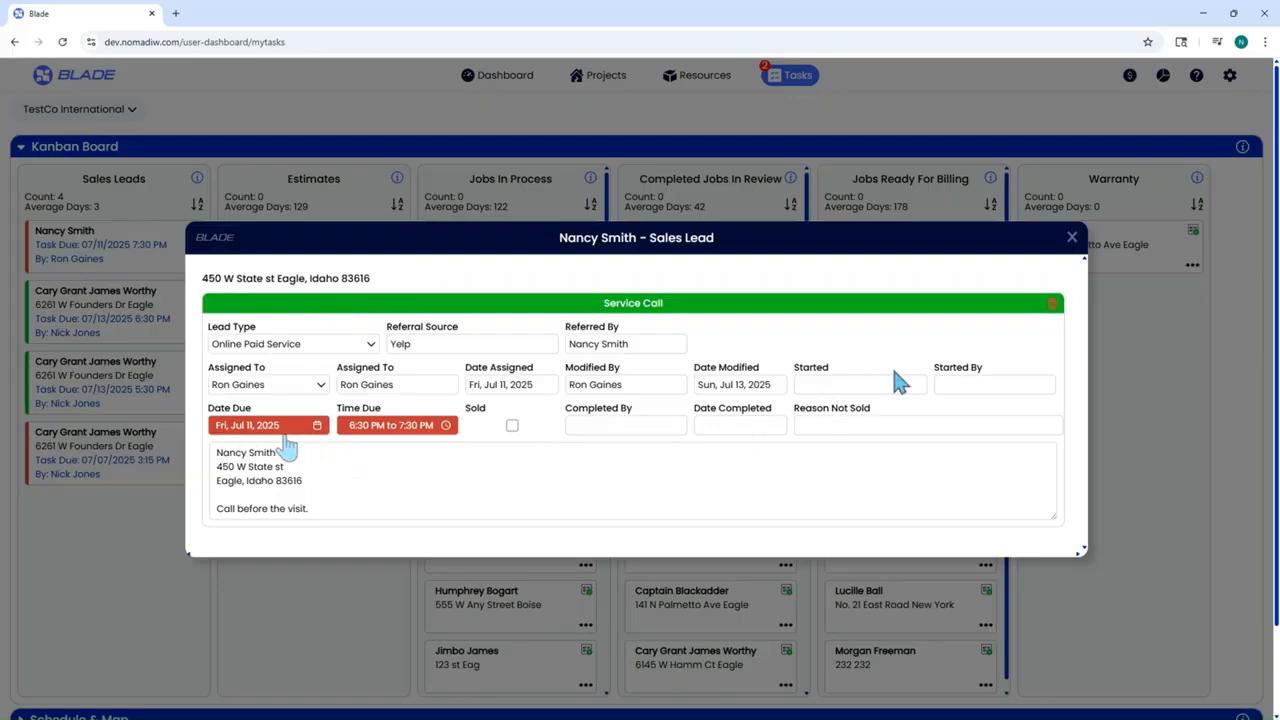
left_click(1051, 303)
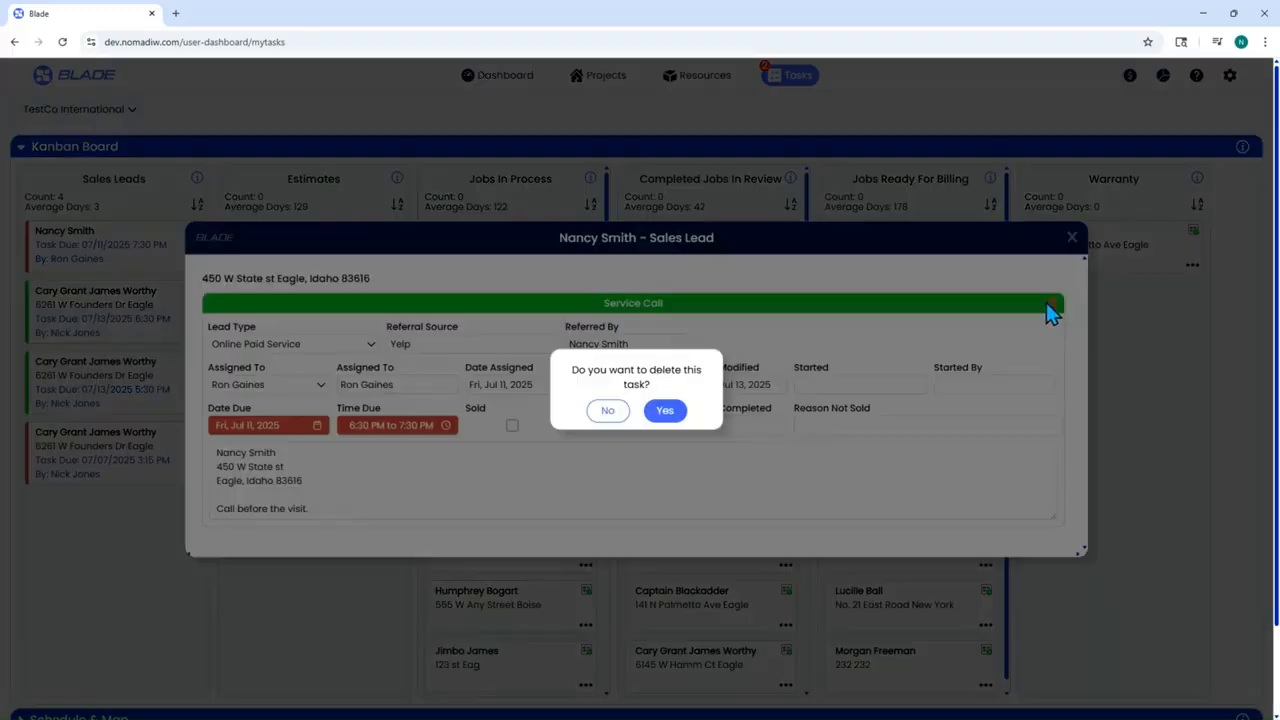
left_click(596, 413)
- Close the lead, cancel moving its card to Jobs In Process, and collapse the Kanban Board
left_click(1071, 240)
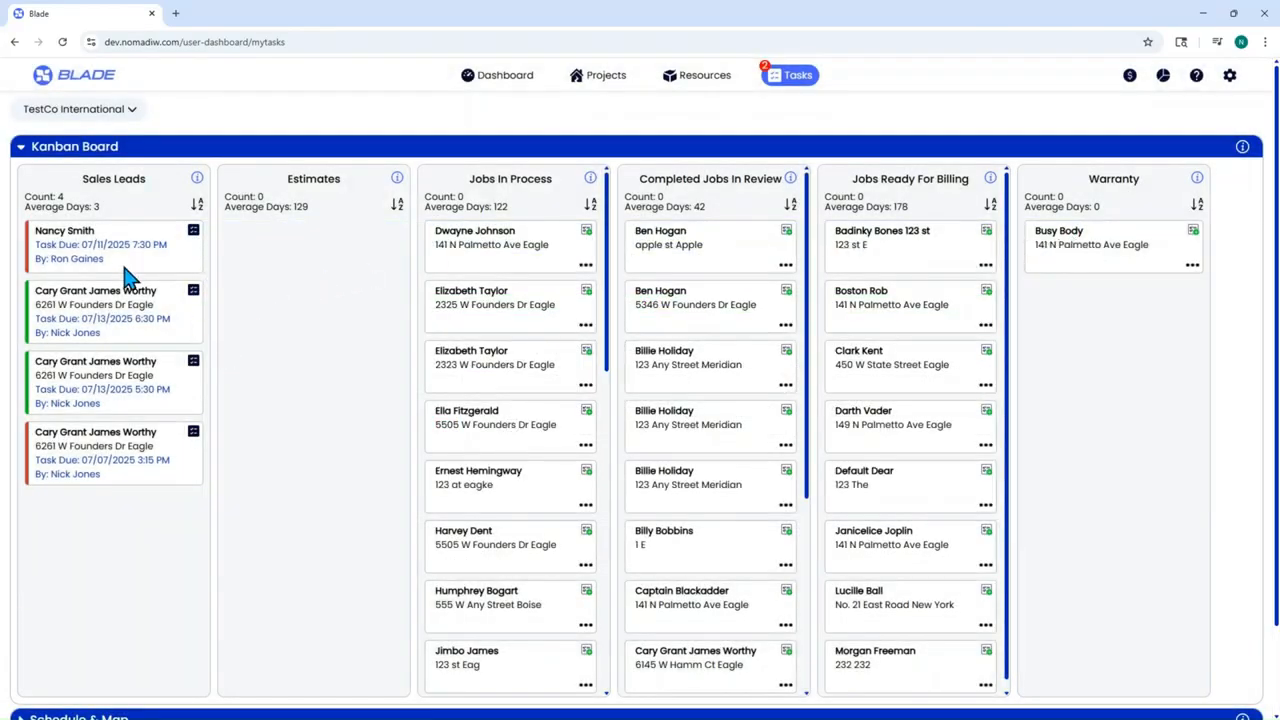
left_click_drag(109, 255, 520, 277)
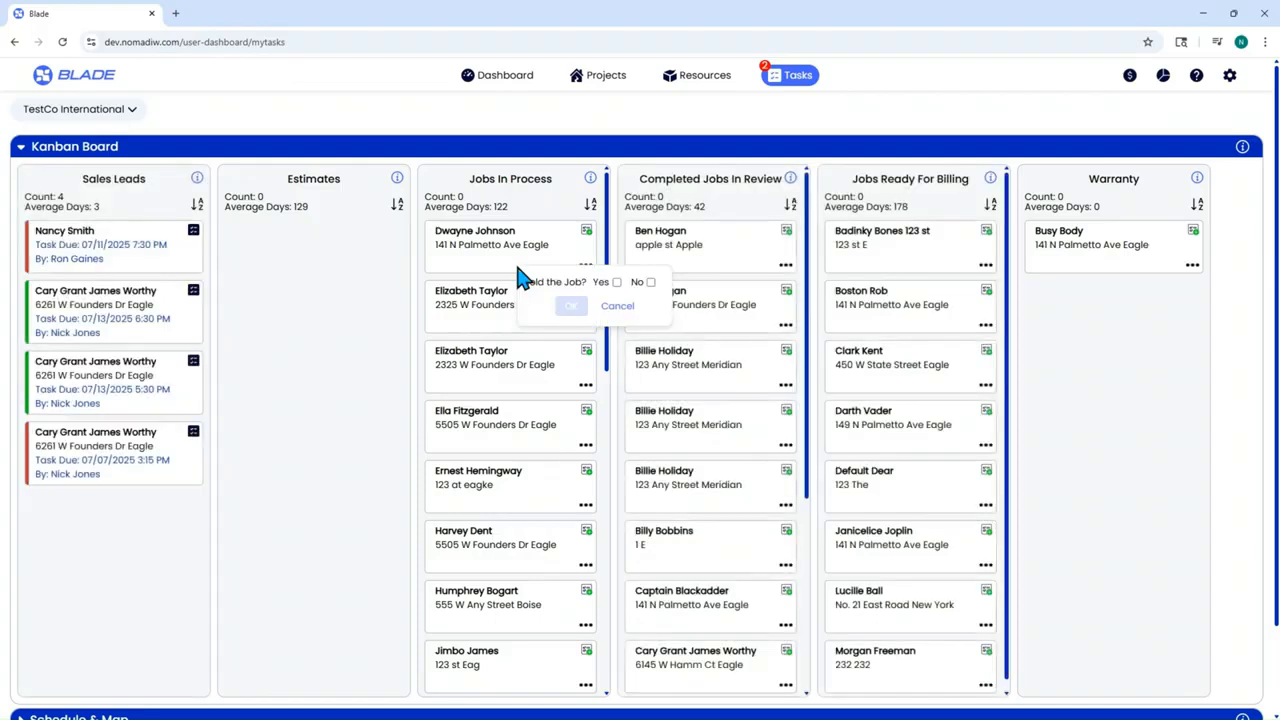
left_click(629, 310)
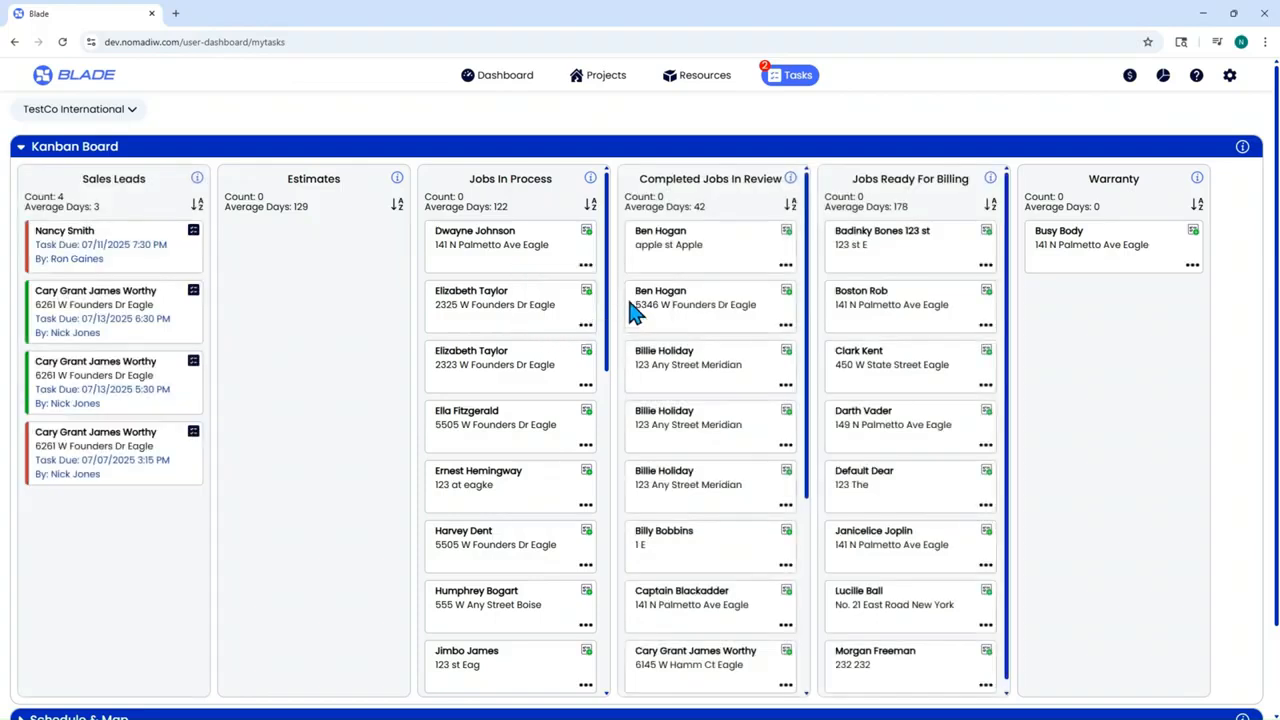
left_click(24, 152)
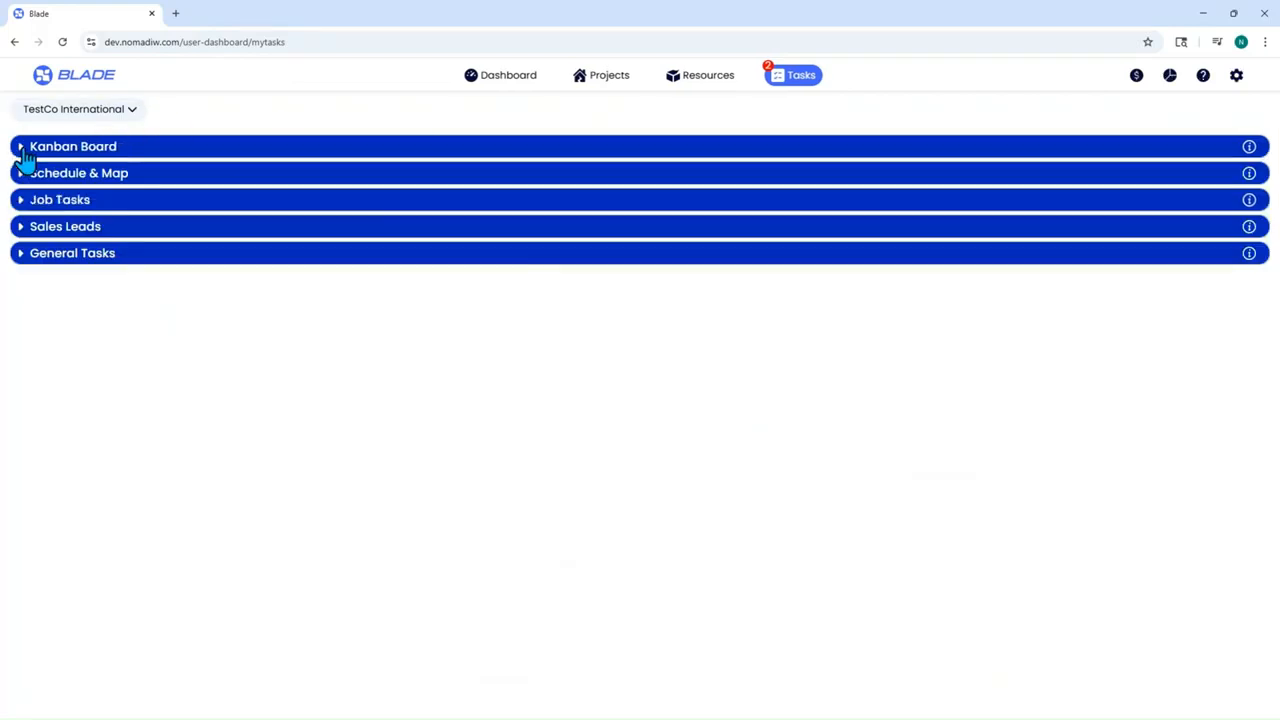
- Expand the Sales Leads section and set a lead's source to WaterFix Plumbing
left_click(24, 228)
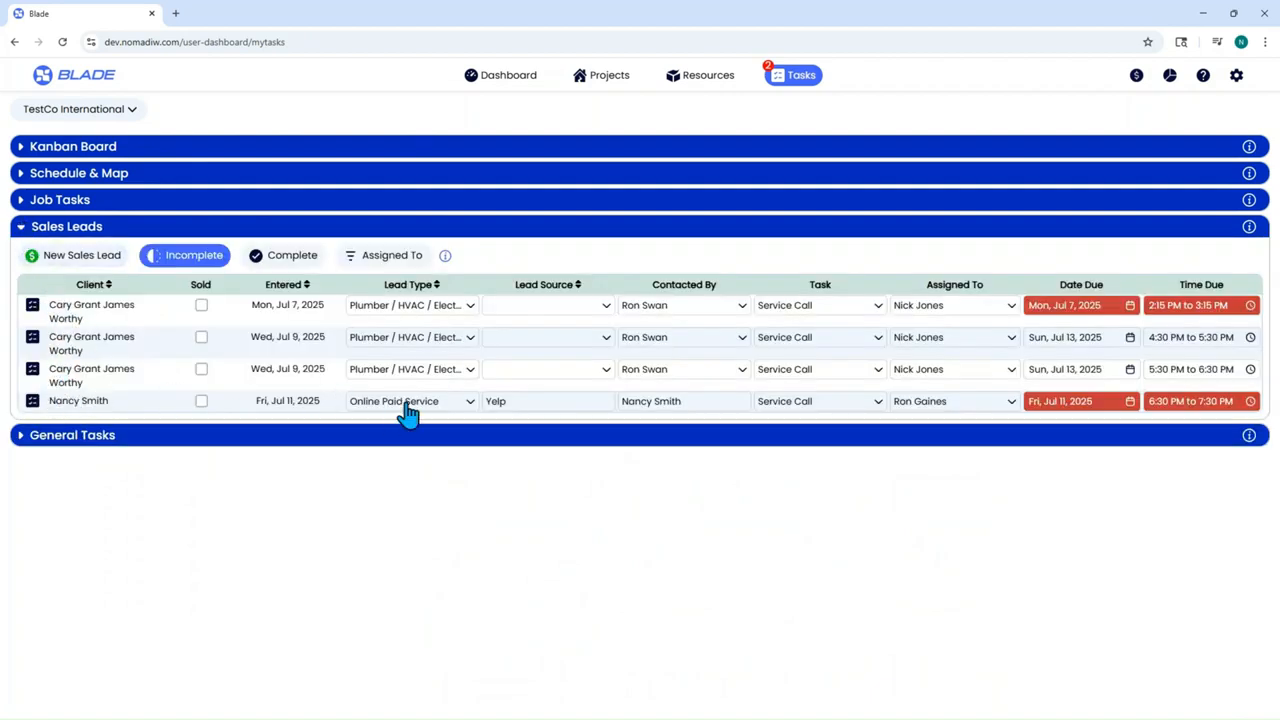
left_click(506, 390)
left_click(506, 392)
- Open the customer's sales lead, cancel the sold-the-job prompt, and close the lead
left_click(33, 400)
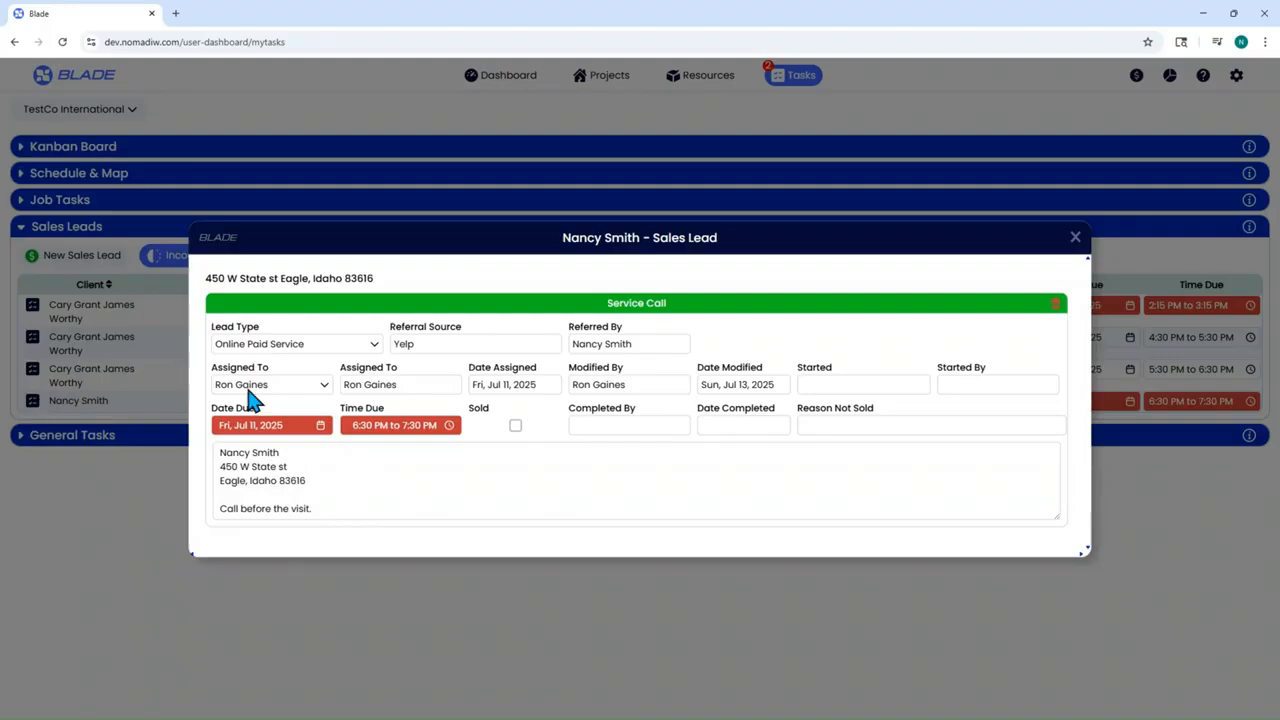
left_click(516, 427)
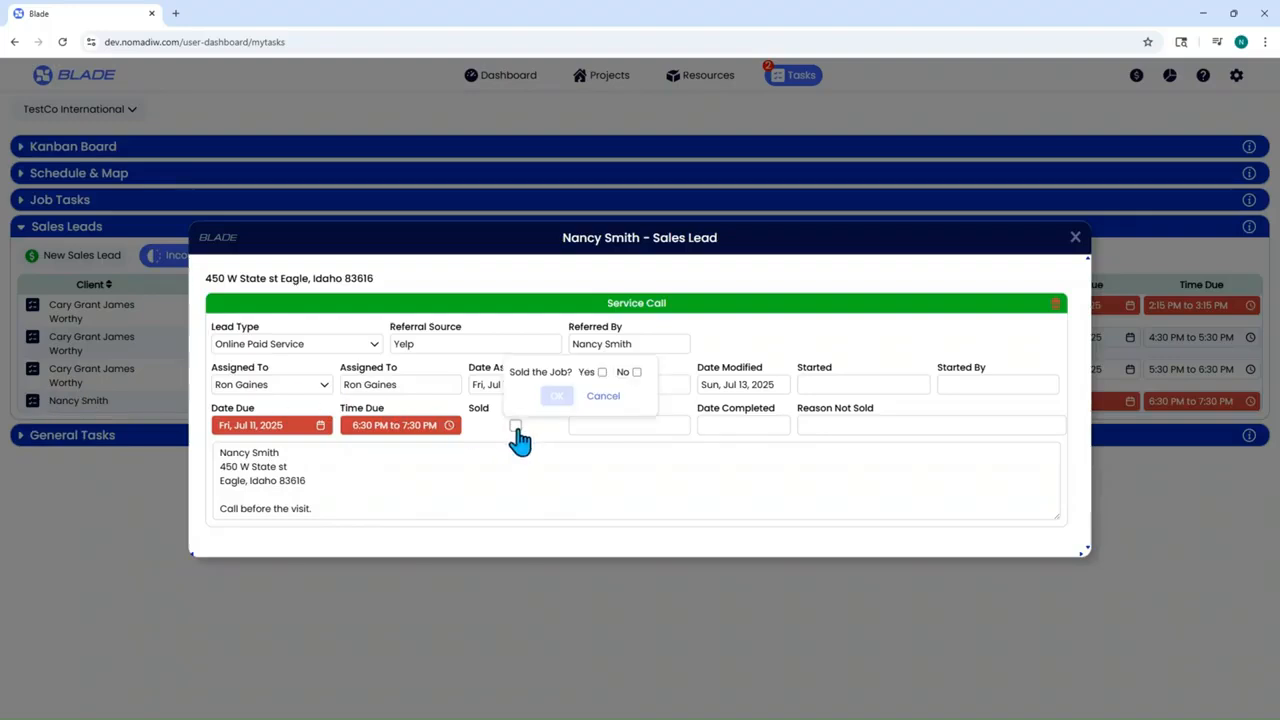
left_click(603, 397)
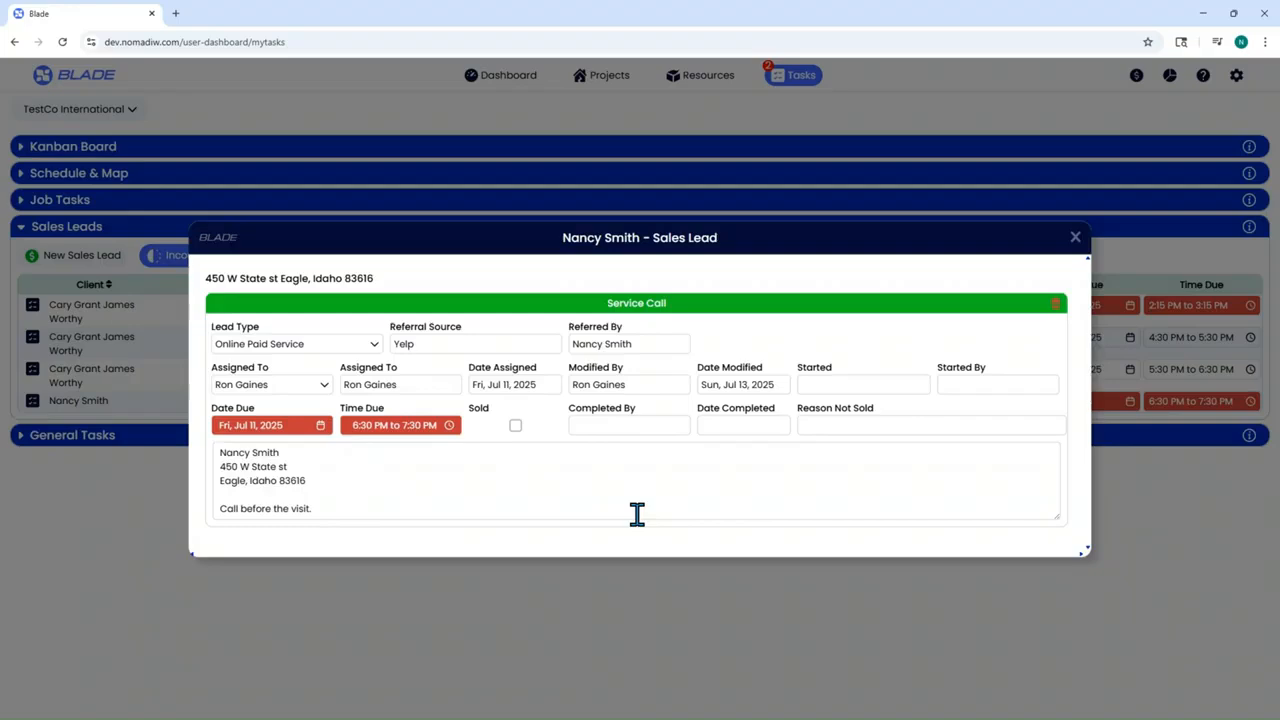
left_click(1075, 239)
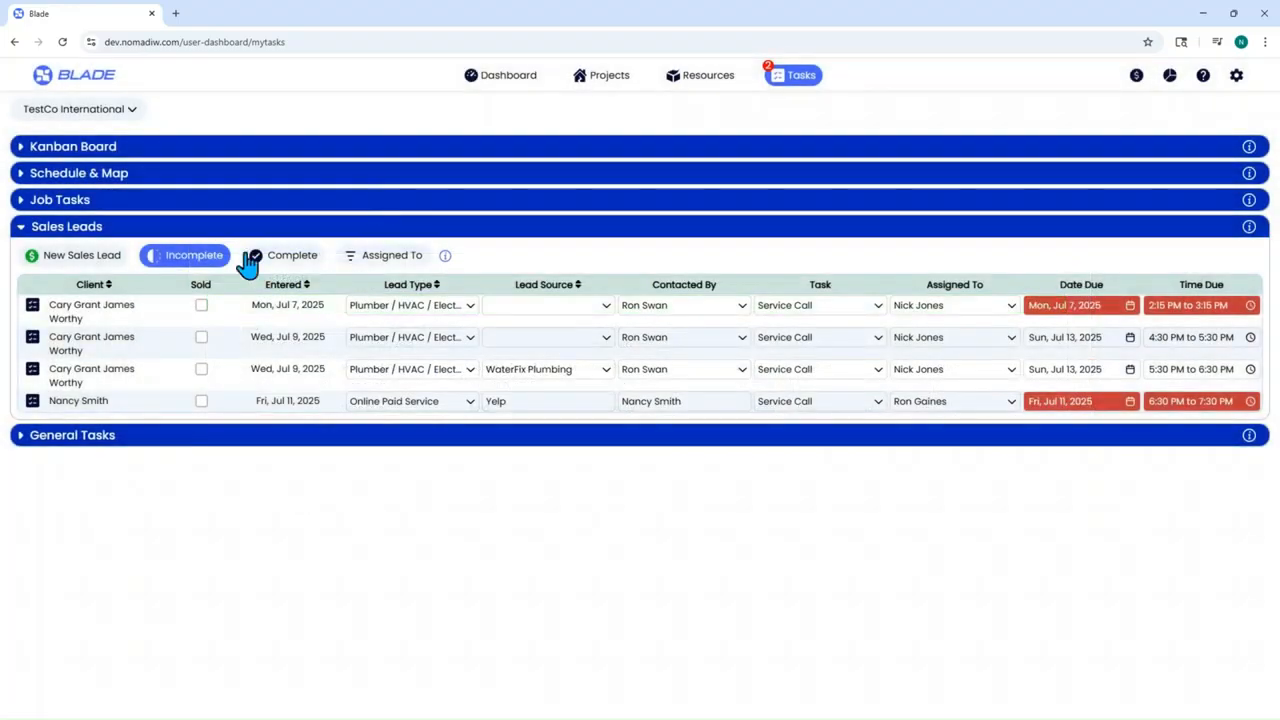
- Compare Complete and Incomplete leads, toggle one assignee off and back on, then collapse Sales Leads
left_click(300, 262)
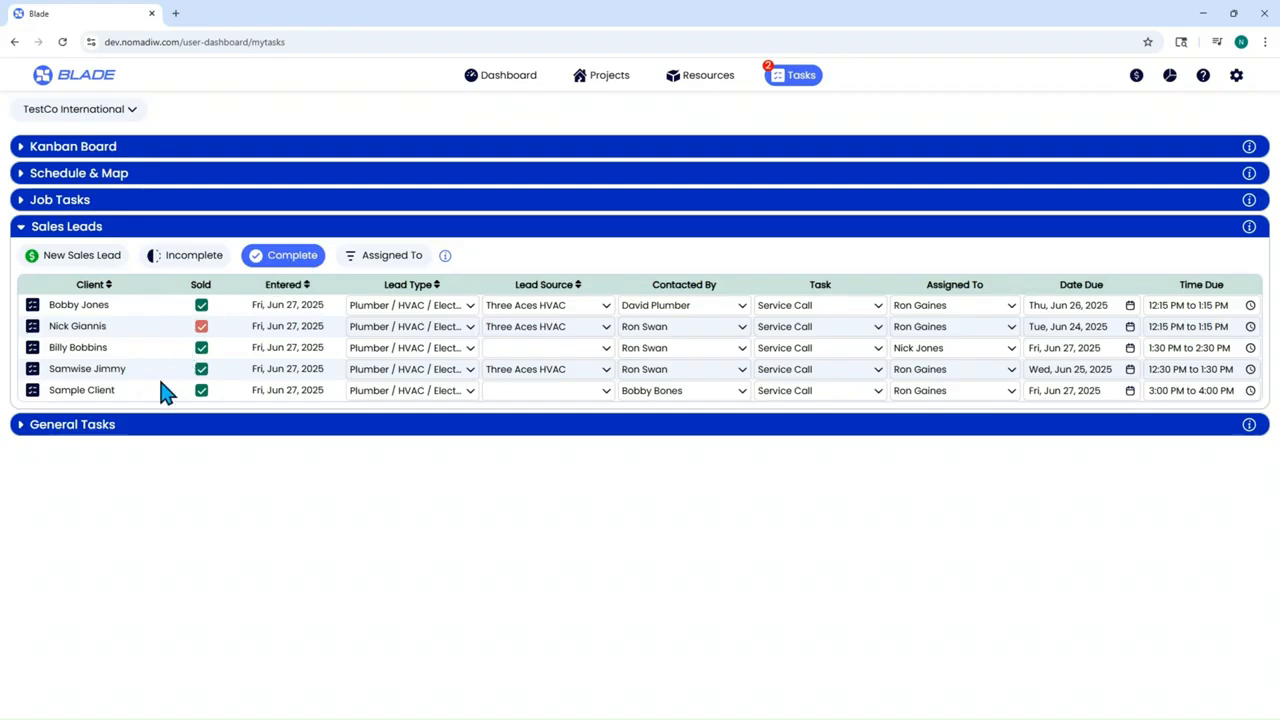
left_click(190, 262)
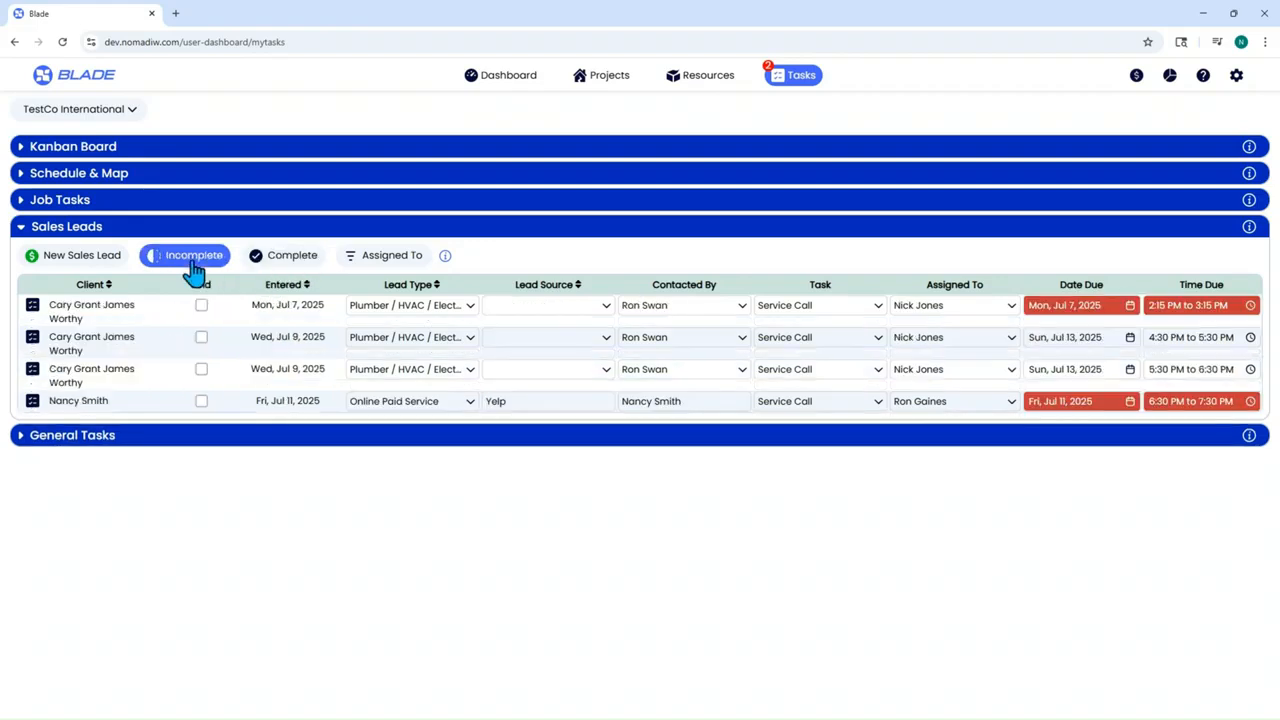
left_click(354, 258)
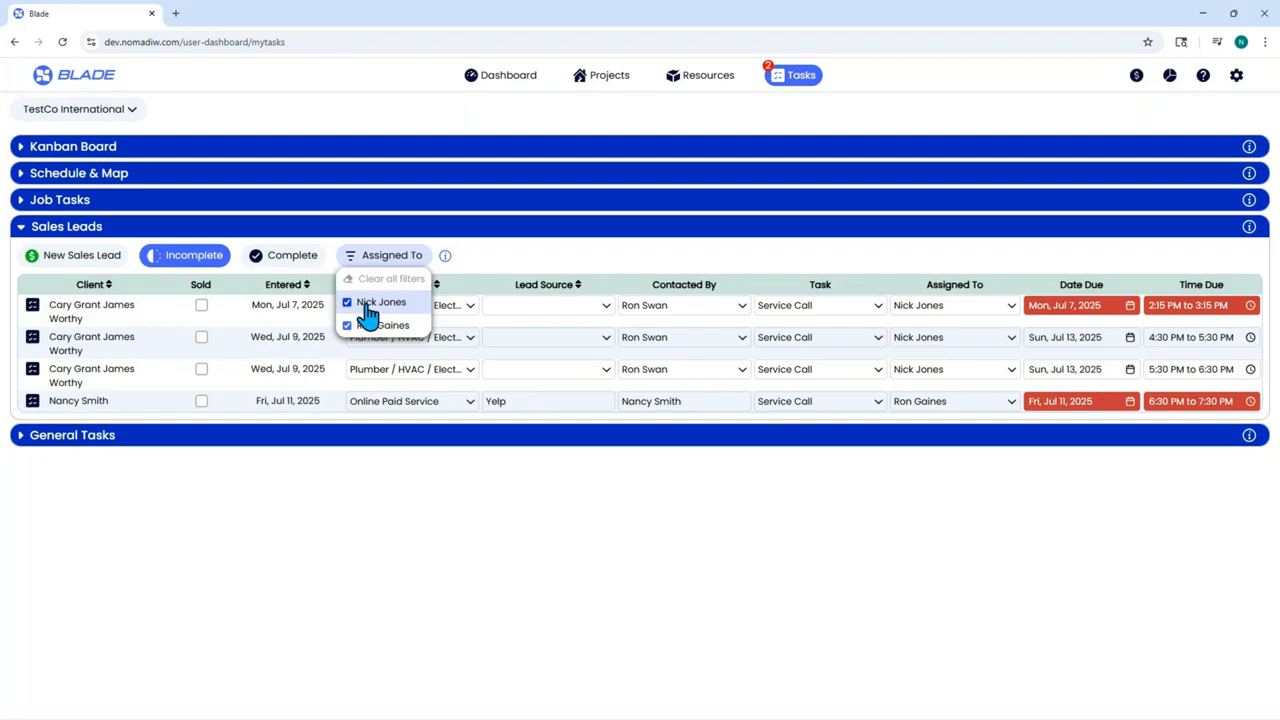
left_click(369, 303)
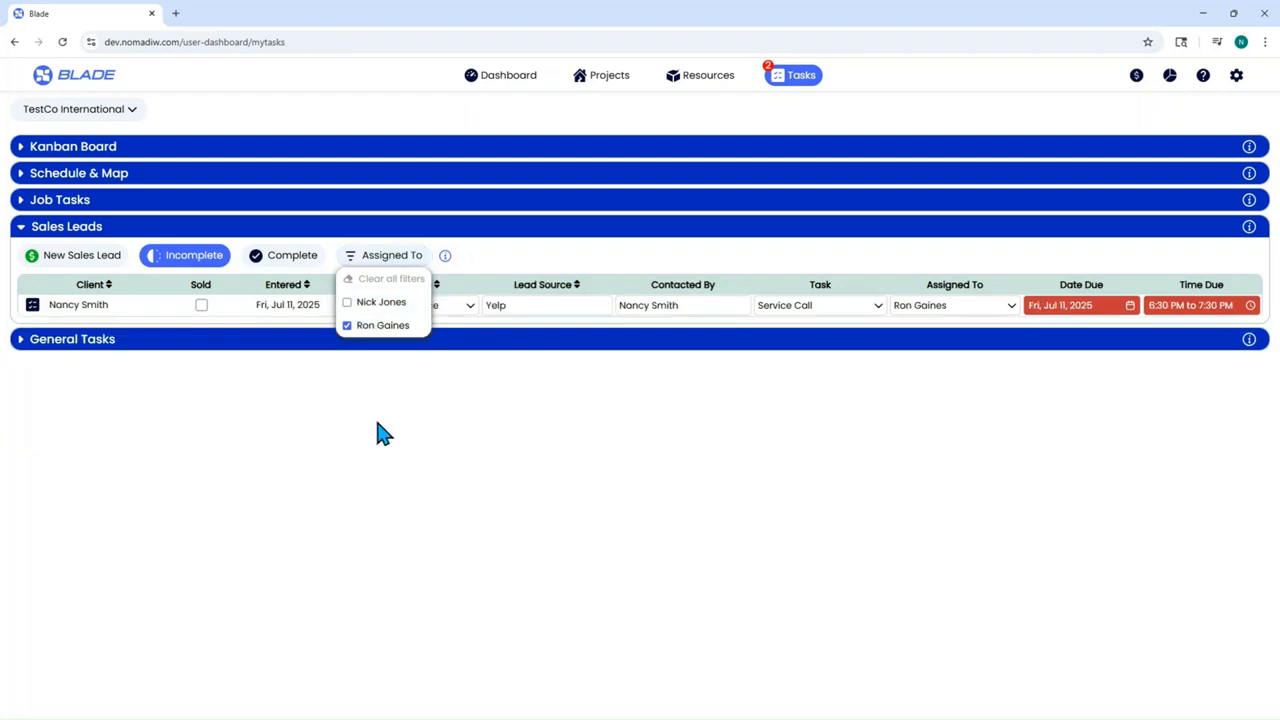
left_click(381, 304)
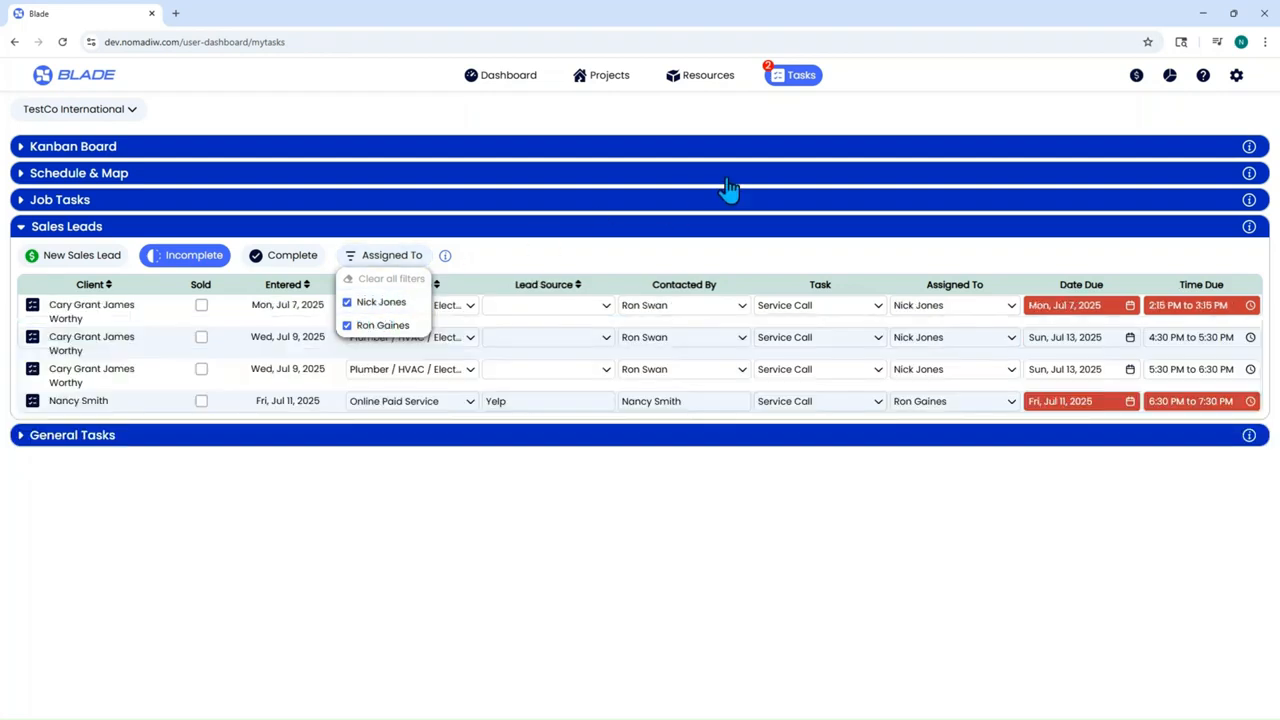
left_click(37, 229)
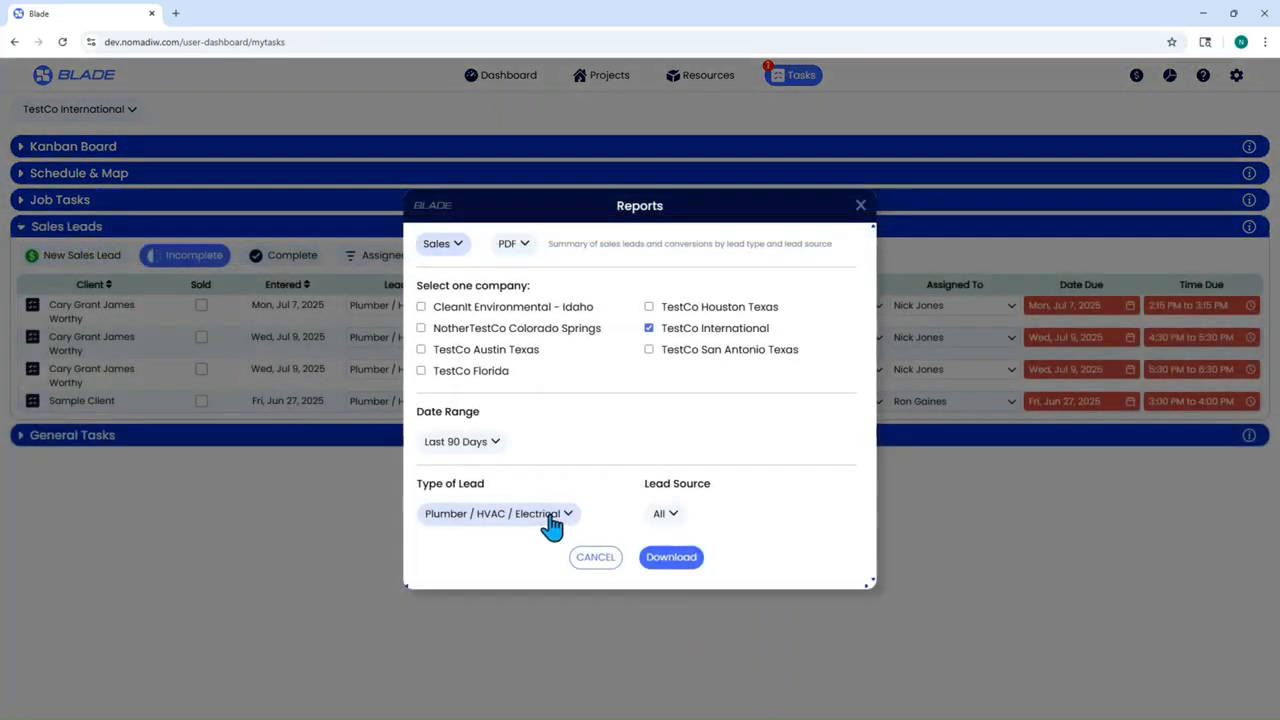
- Keep Plumber / HVAC / Electrical as the lead type and download the Sales PDF report
left_click(533, 516)
left_click(520, 470)
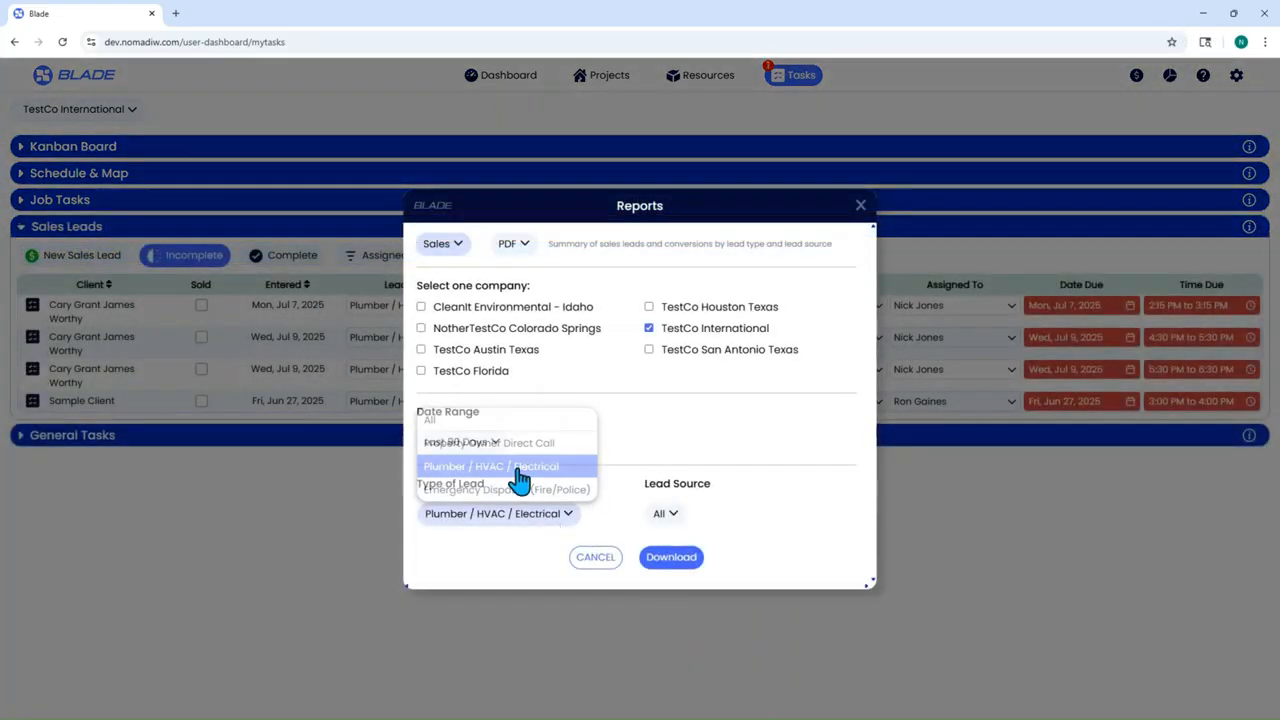
left_click(670, 557)
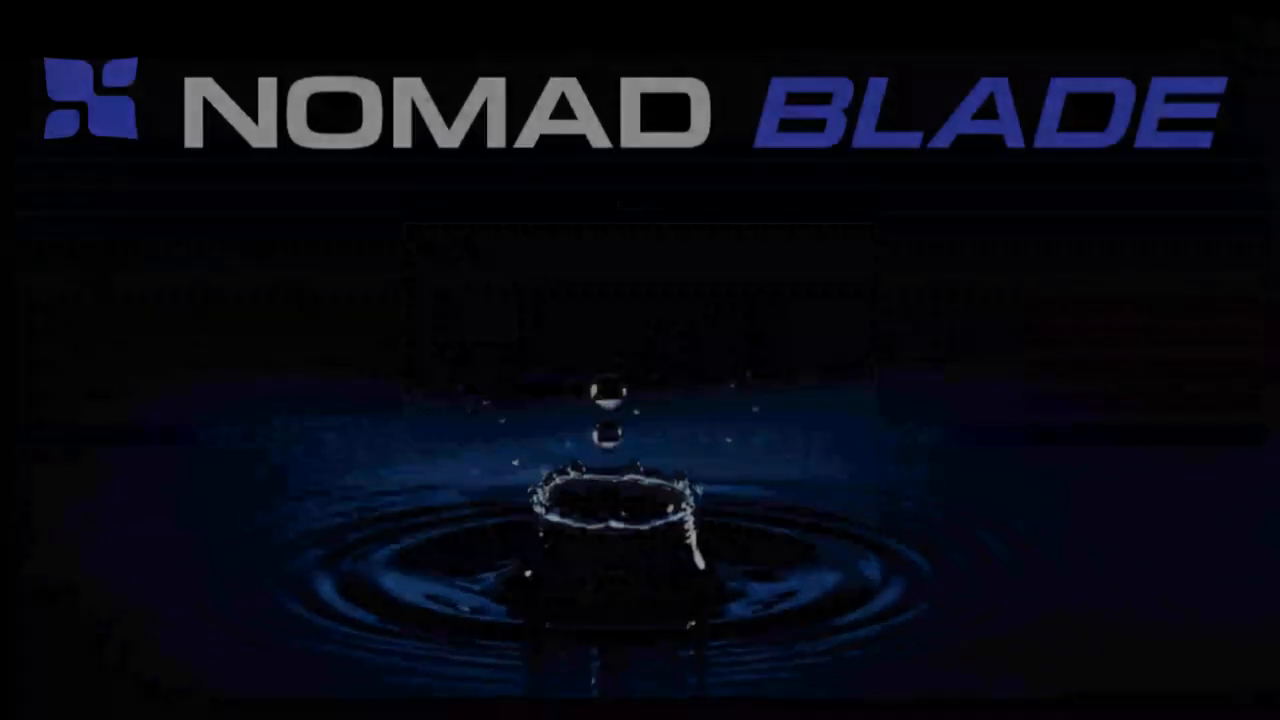